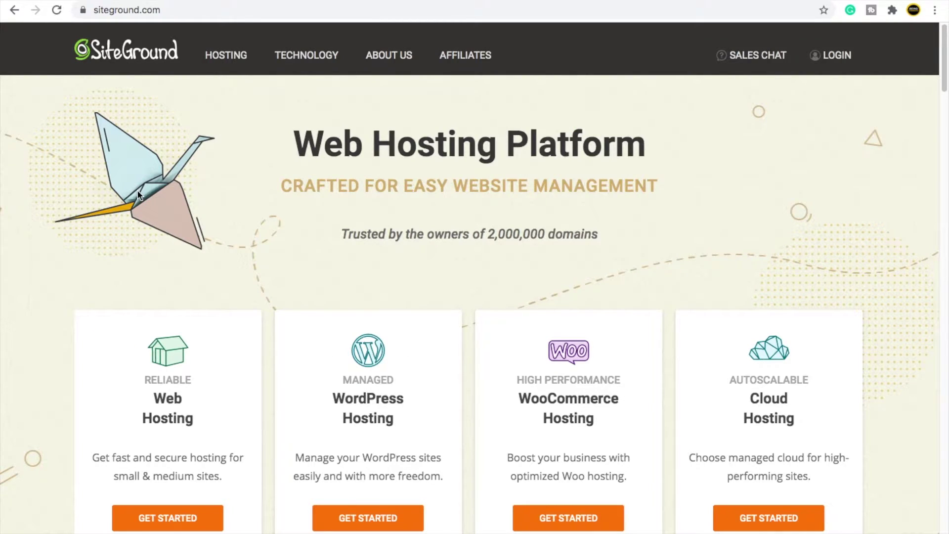
Visit the short link my-link.in/siteground in a new Chrome tab
key(ctrl+t)
text(my)
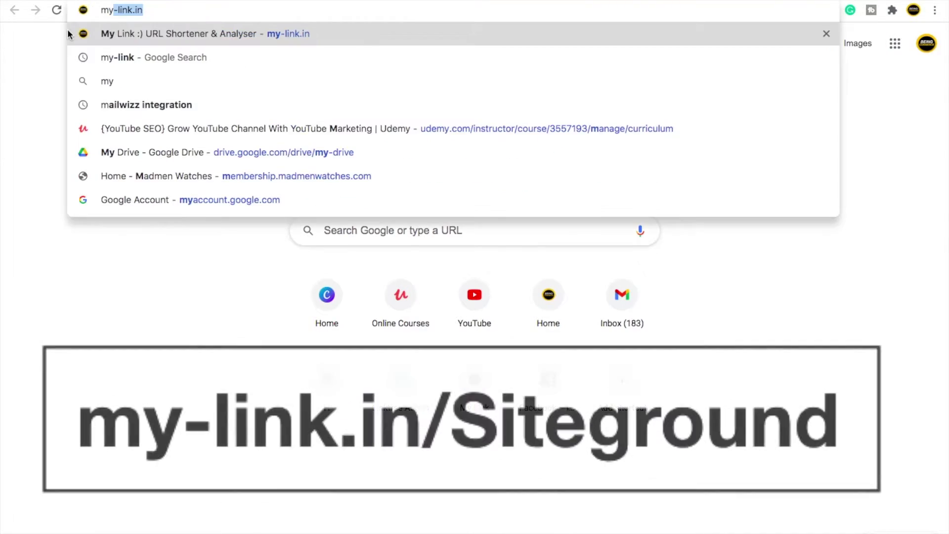
text(-link.in/s)
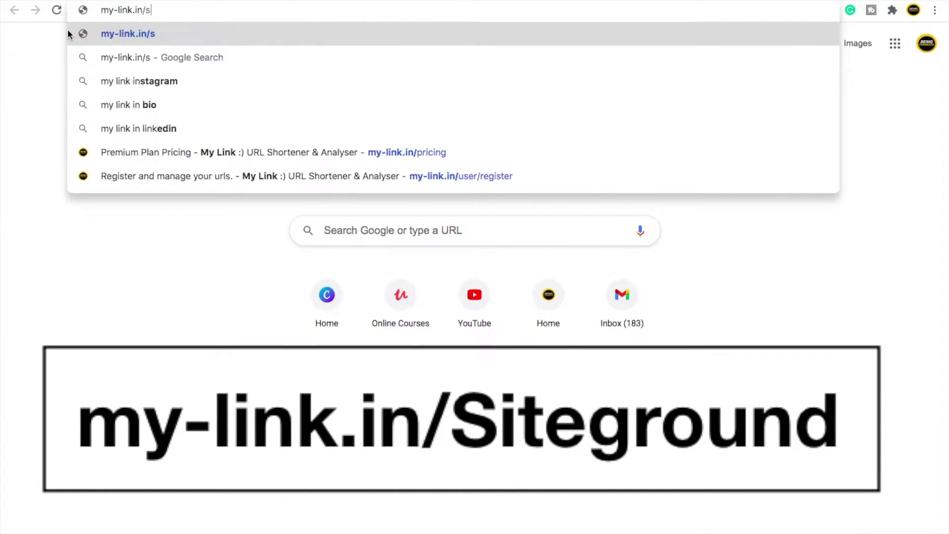
text(iteground)
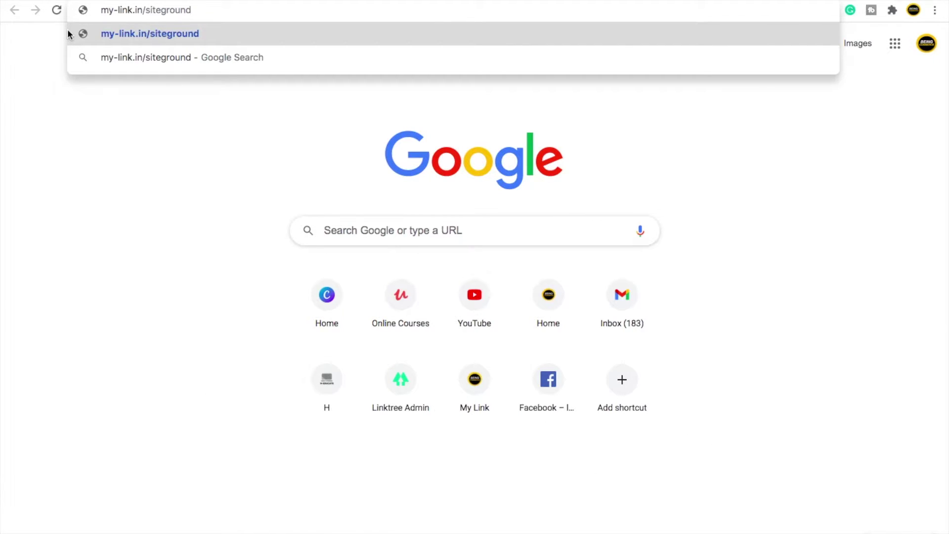
key(Return)
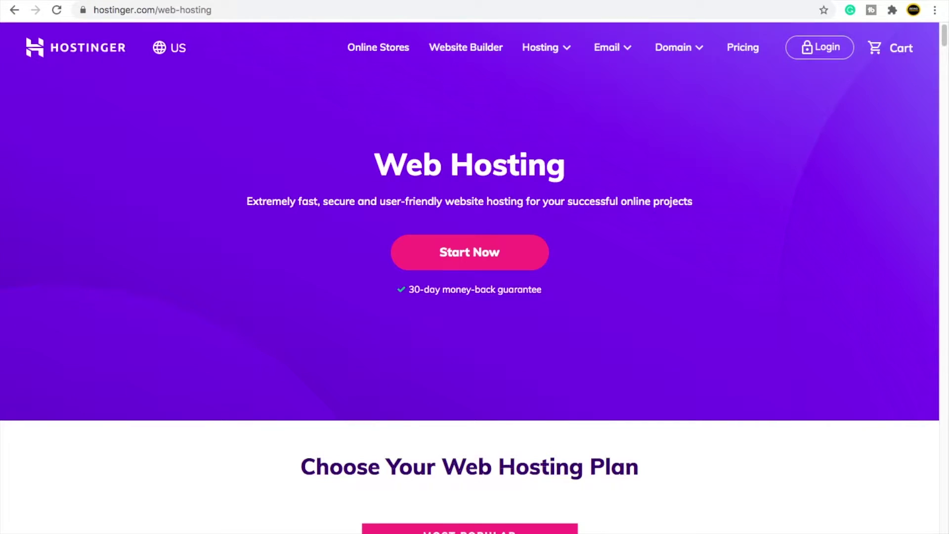
Visit the short link my-link.in/Hostinger in a new tab
click(356, 0)
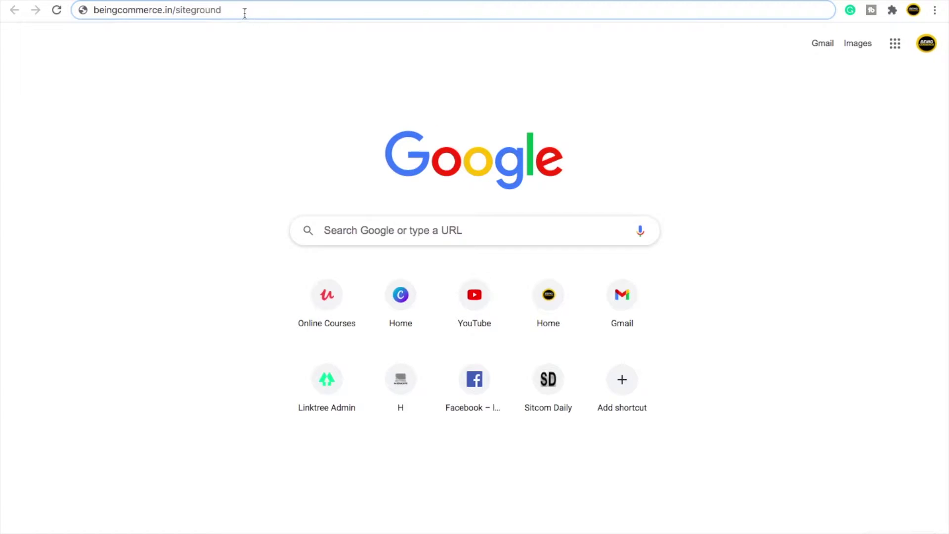
key(BackSpace)
key(BackSpace)
key(BackSpace)
key(BackSpace)
key(BackSpace)
key(BackSpace)
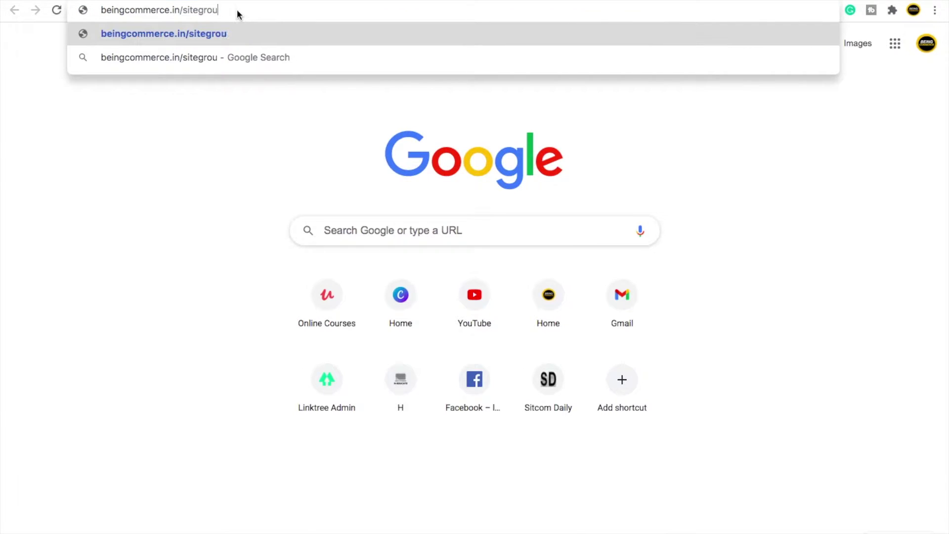
key(BackSpace)
key(BackSpace)
key(BackSpace)
key(BackSpace)
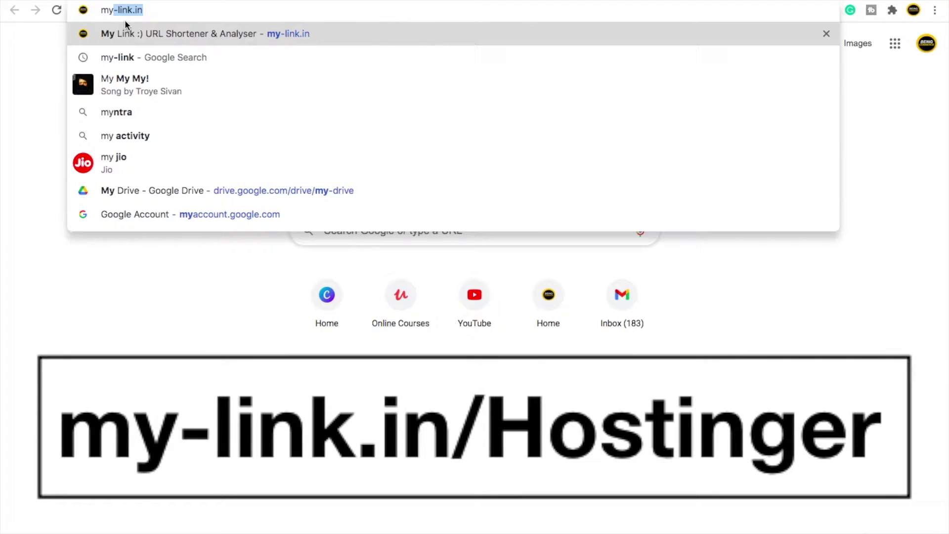
text(-li)
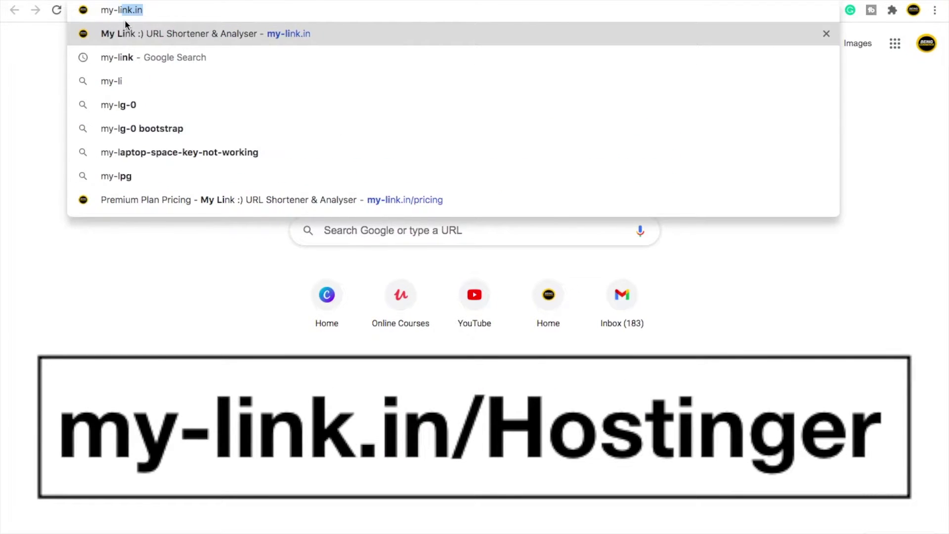
text(nk.i)
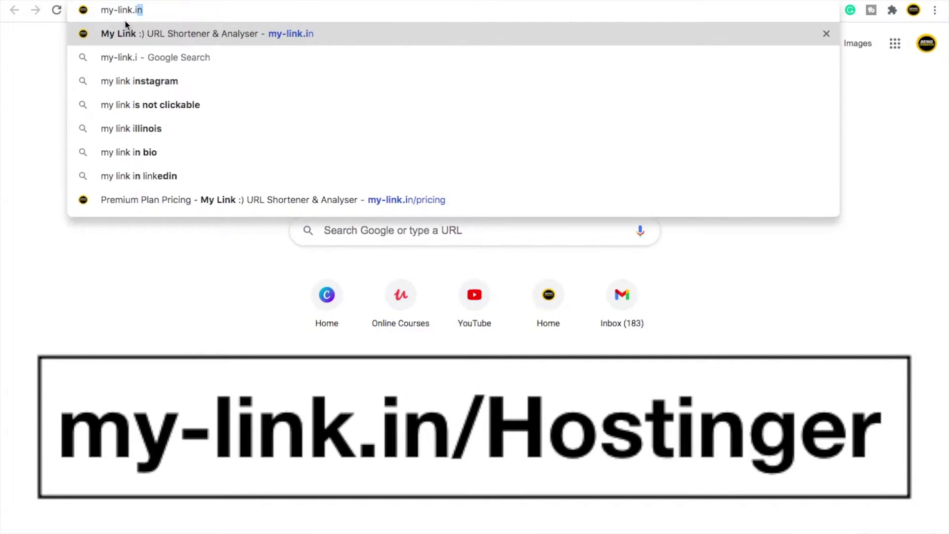
text(n/H)
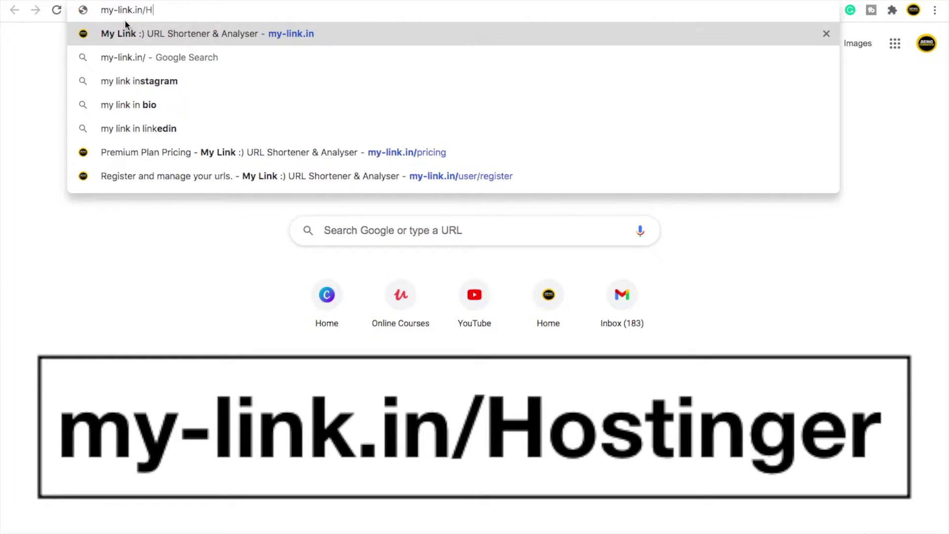
text(ostinger)
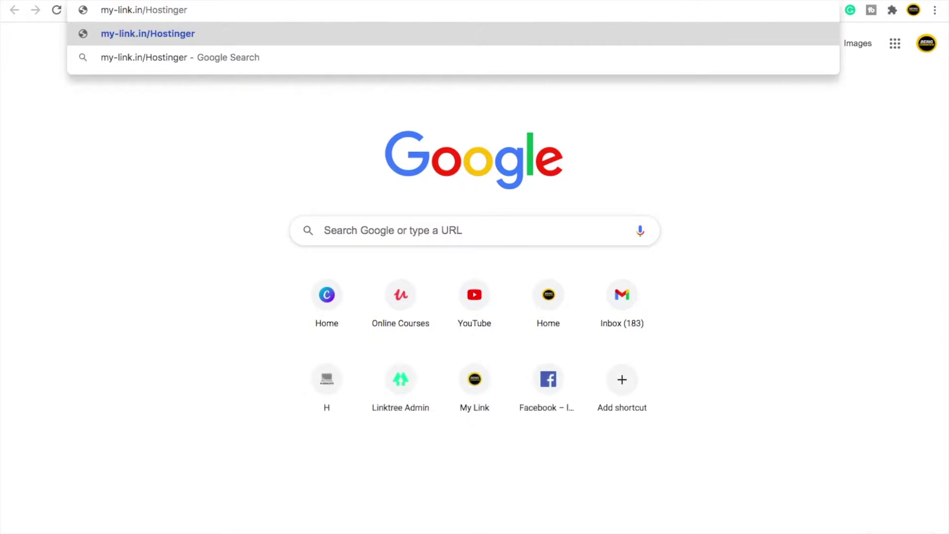
key(Return)
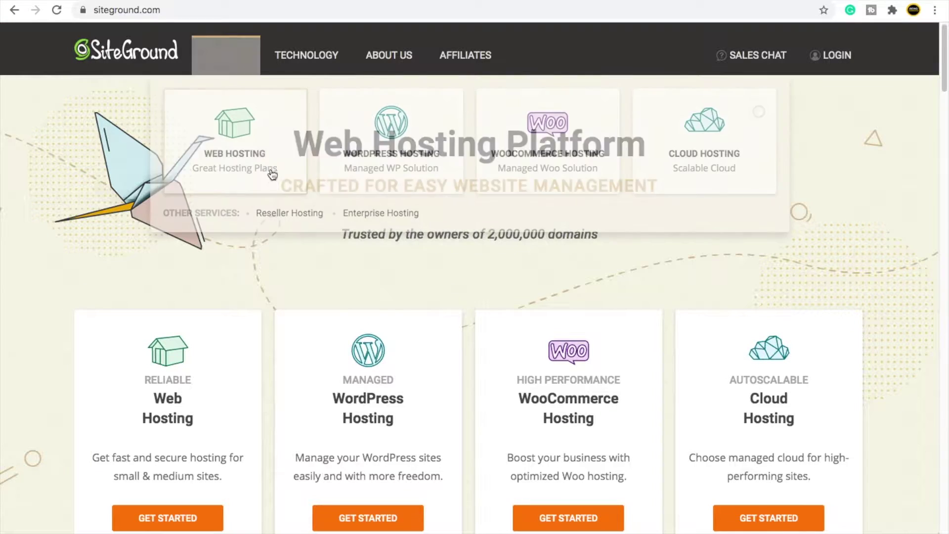
Choose the StartUp plan under SiteGround's WordPress hosting
scroll(328, 383, down, 2)
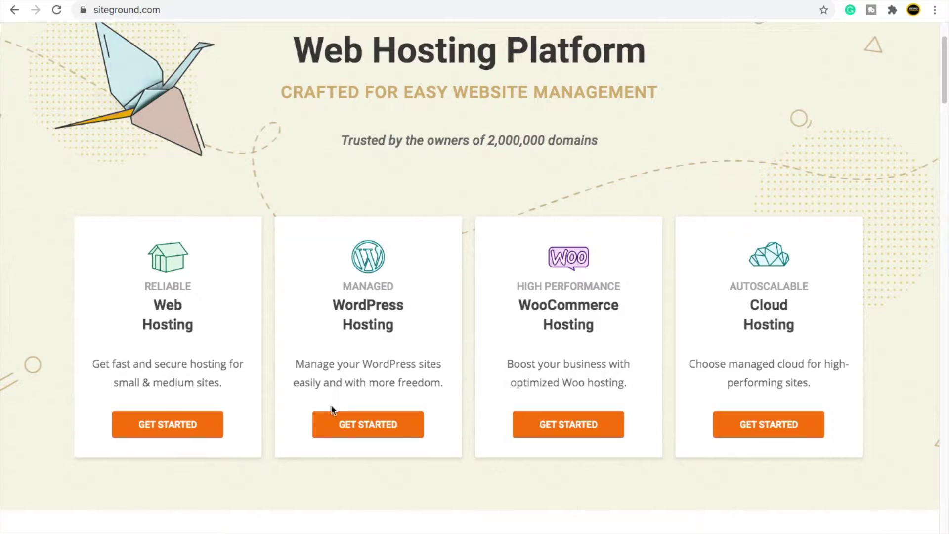
click(369, 428)
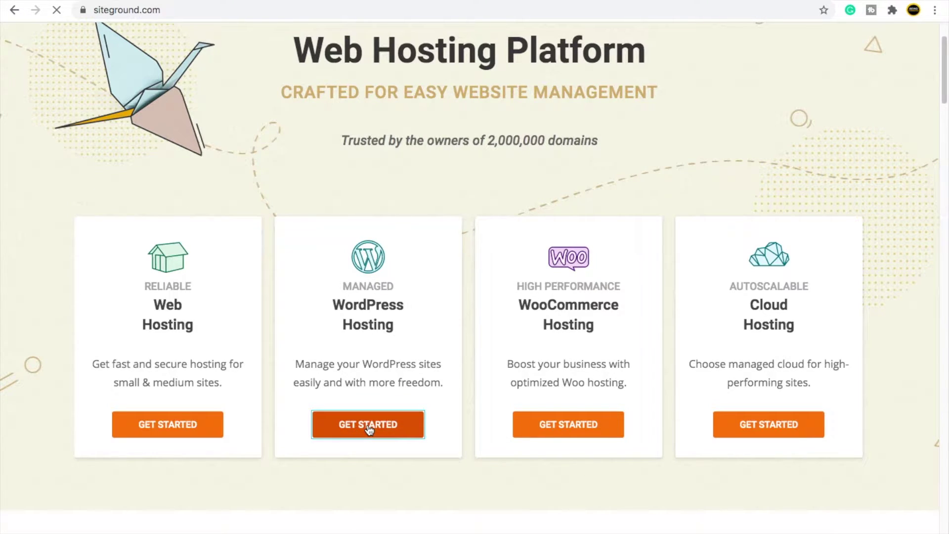
scroll(368, 430, down, 4)
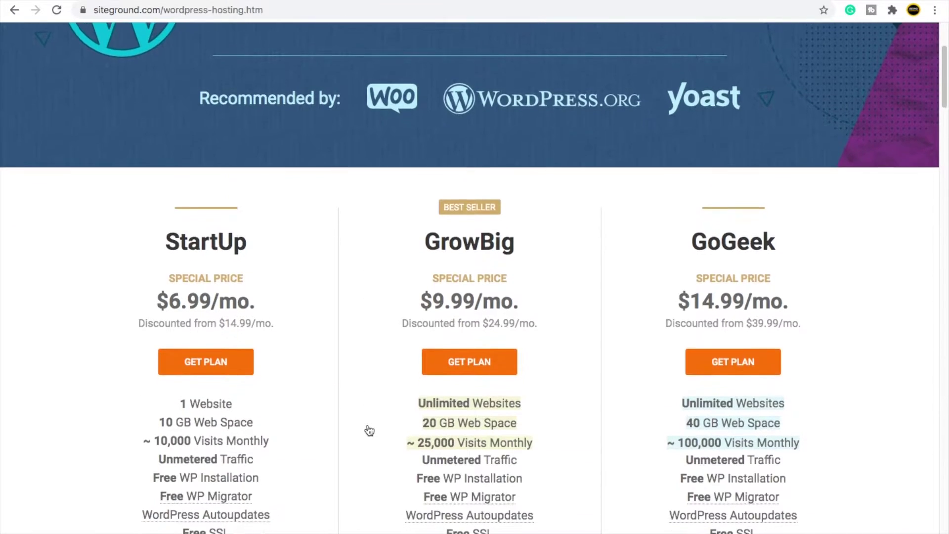
scroll(369, 431, down, 3)
scroll(500, 295, up, 1)
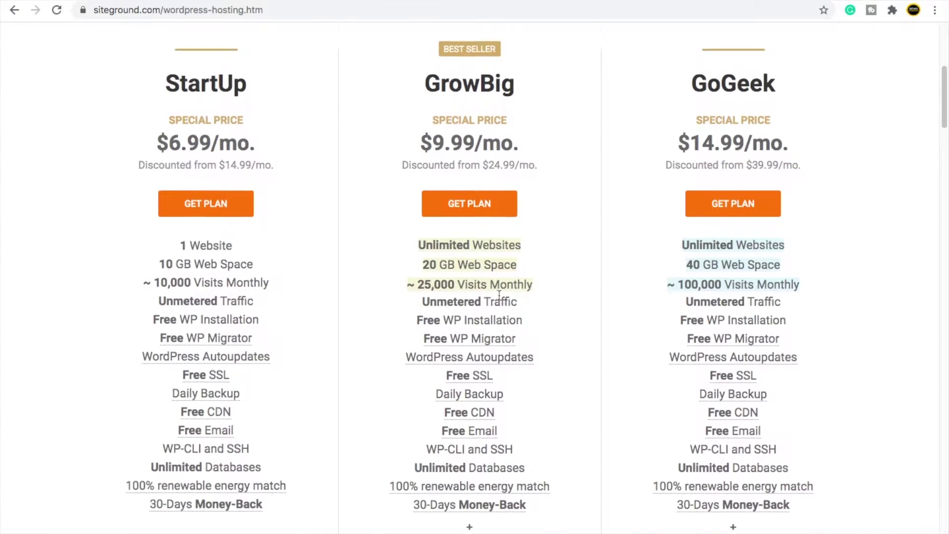
click(203, 204)
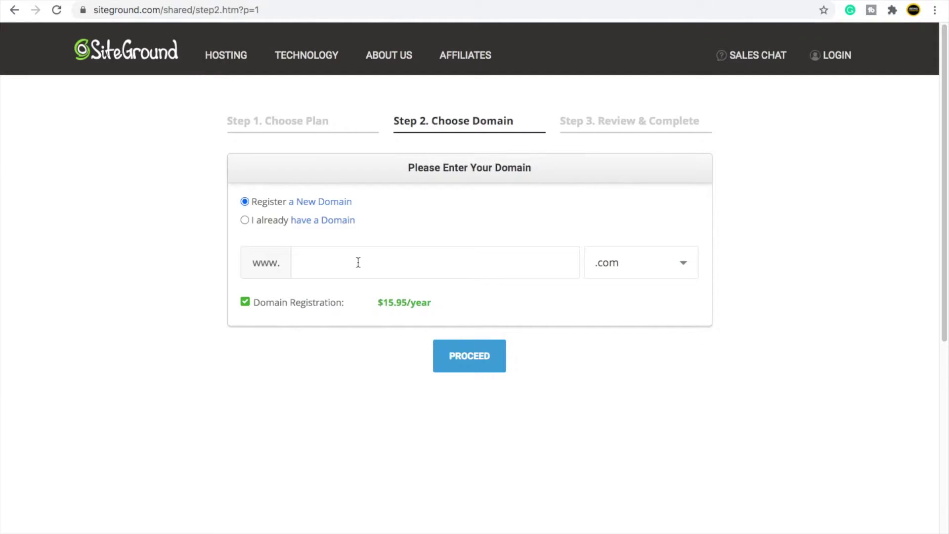
Use the already-owned domain entreprenerus.com and proceed to checkout
click(245, 221)
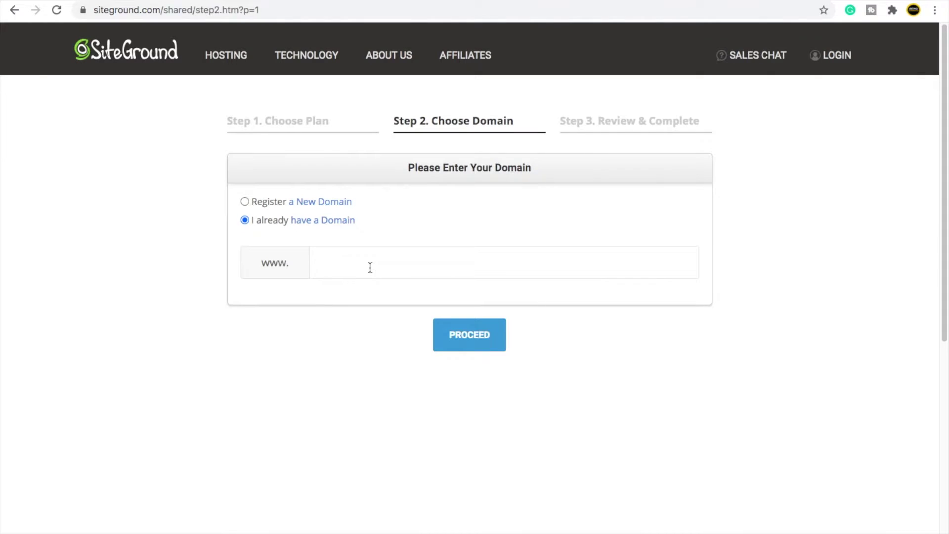
text(entreprenerus.com)
click(468, 345)
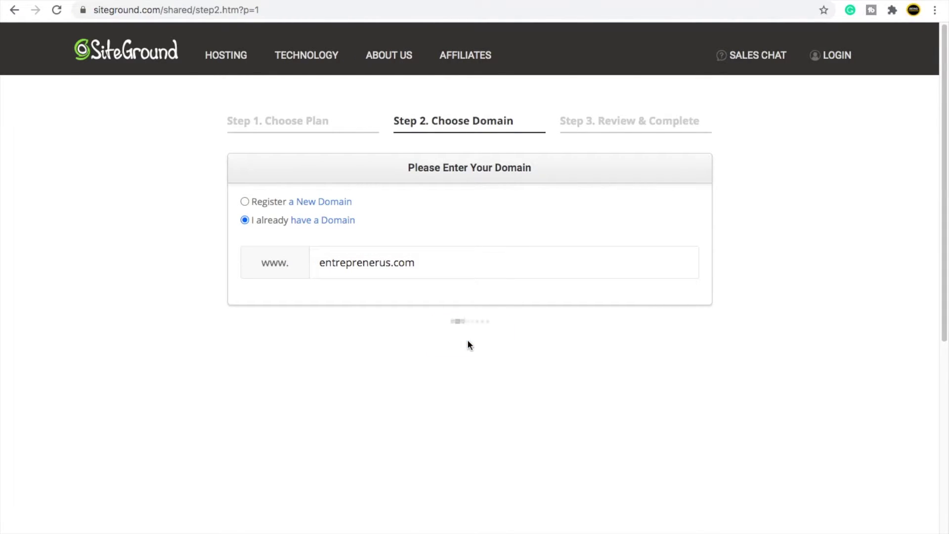
scroll(465, 432, down, 2)
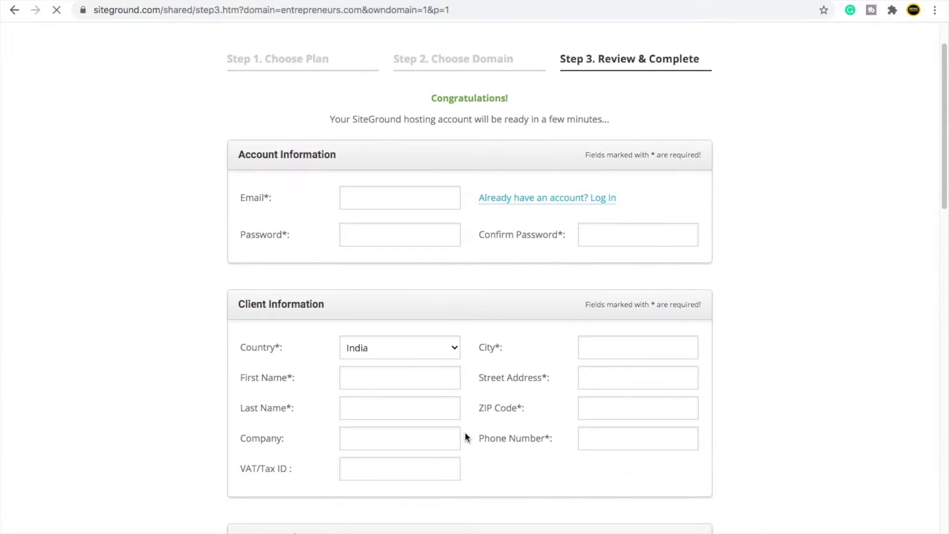
Accept the Terms of Service and pay for the 83.88 USD, 12-month StartUp order
scroll(411, 330, down, 3)
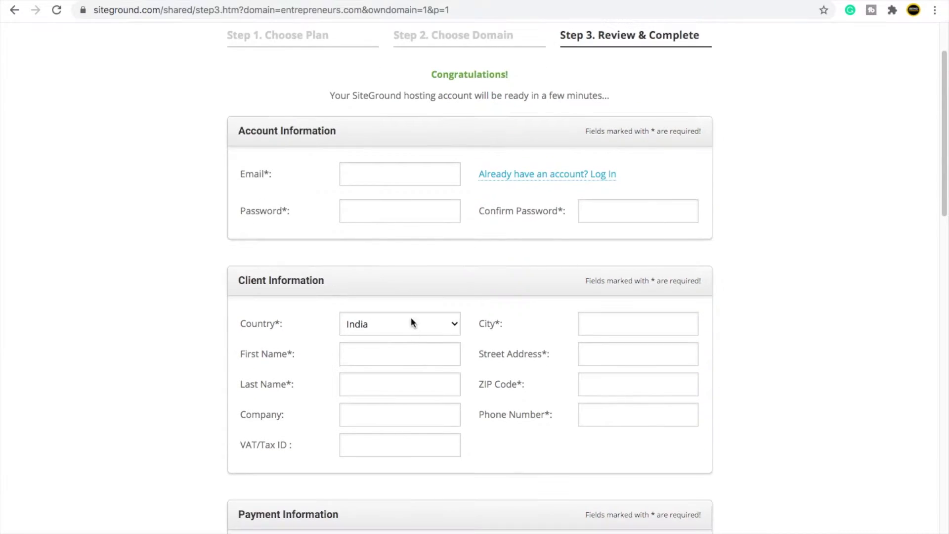
scroll(396, 267, down, 5)
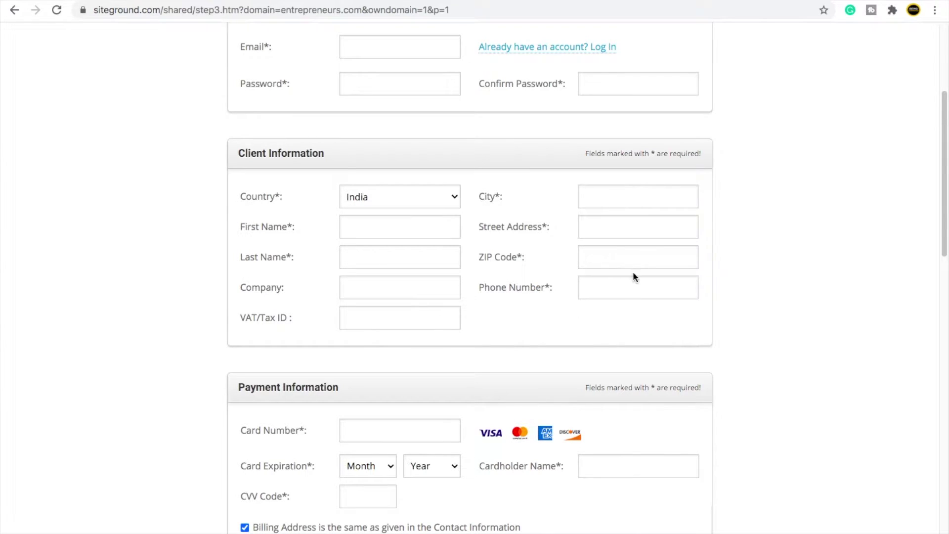
scroll(618, 292, down, 5)
scroll(488, 264, down, 3)
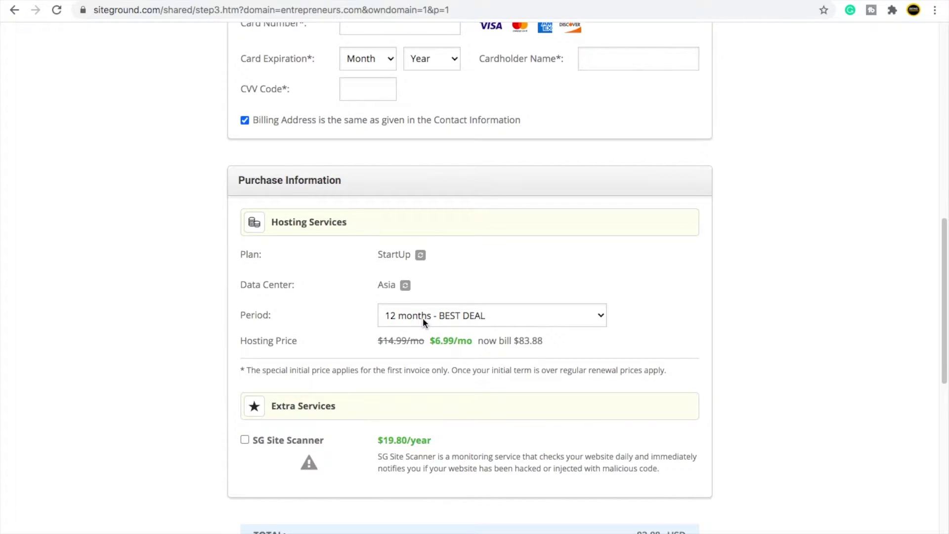
scroll(419, 328, down, 6)
click(244, 291)
click(485, 402)
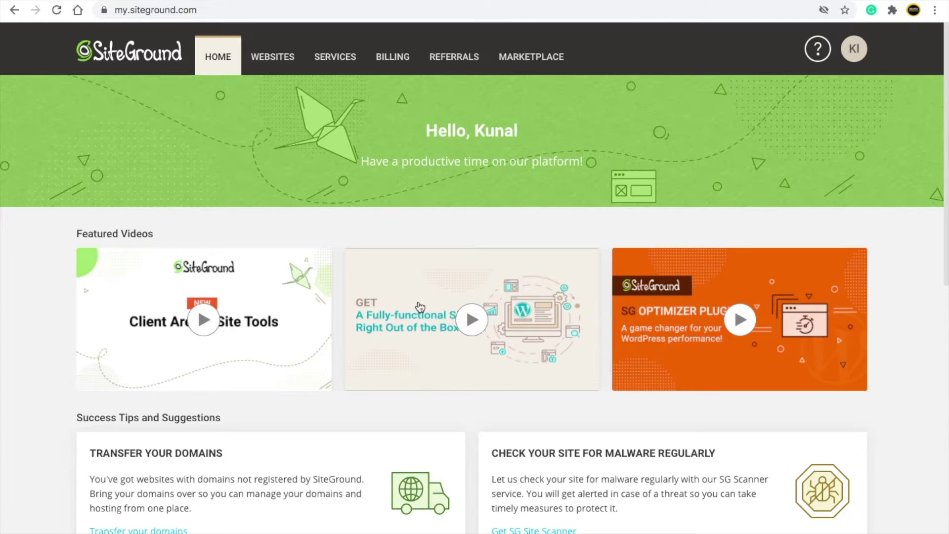
Start adding a new website from My Websites using an existing domain
click(275, 62)
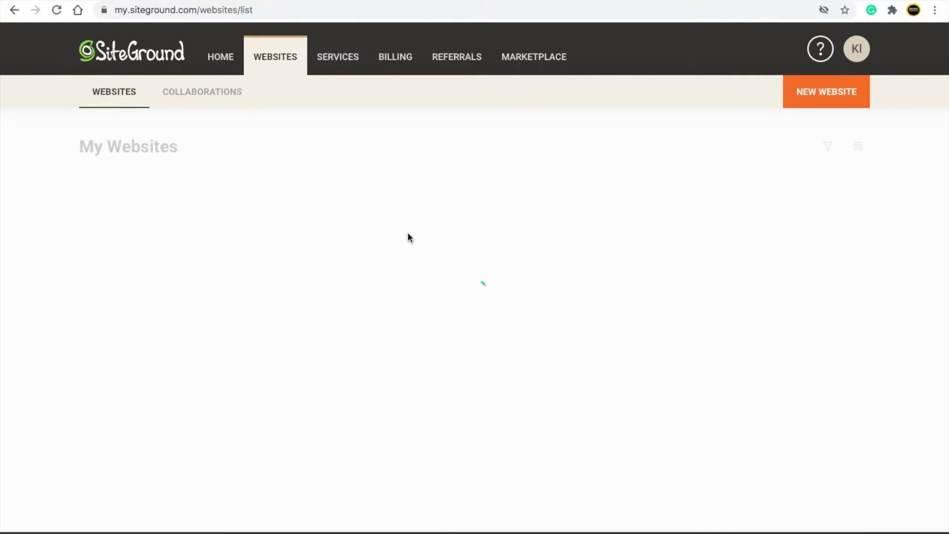
scroll(378, 386, down, 1)
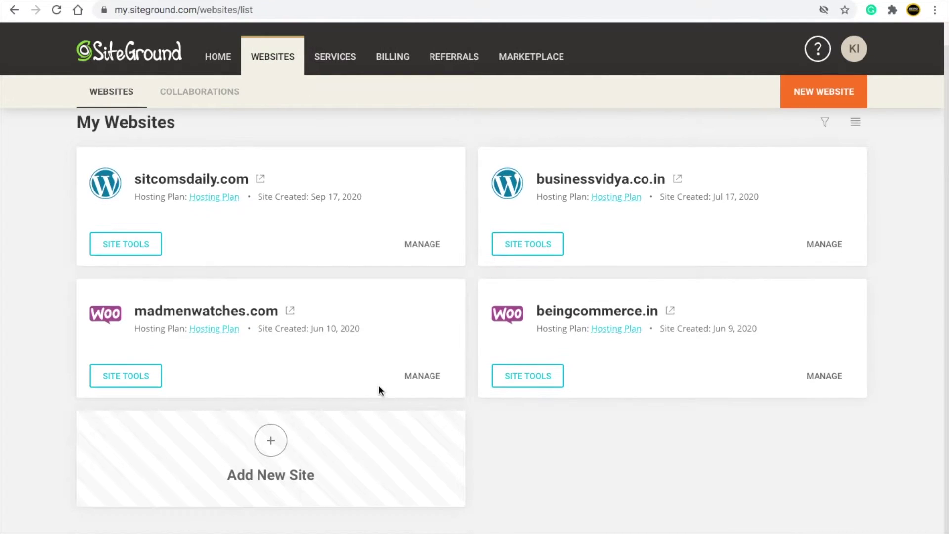
click(274, 448)
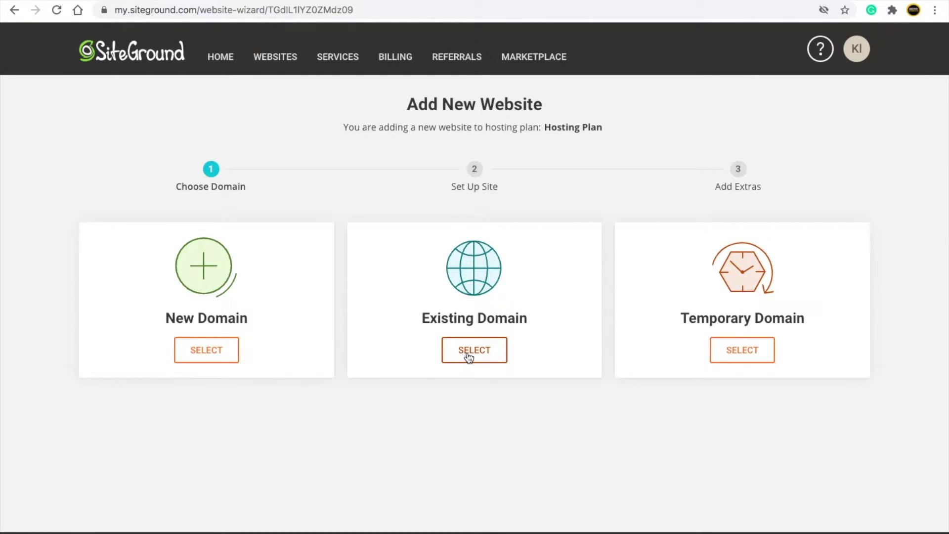
click(474, 354)
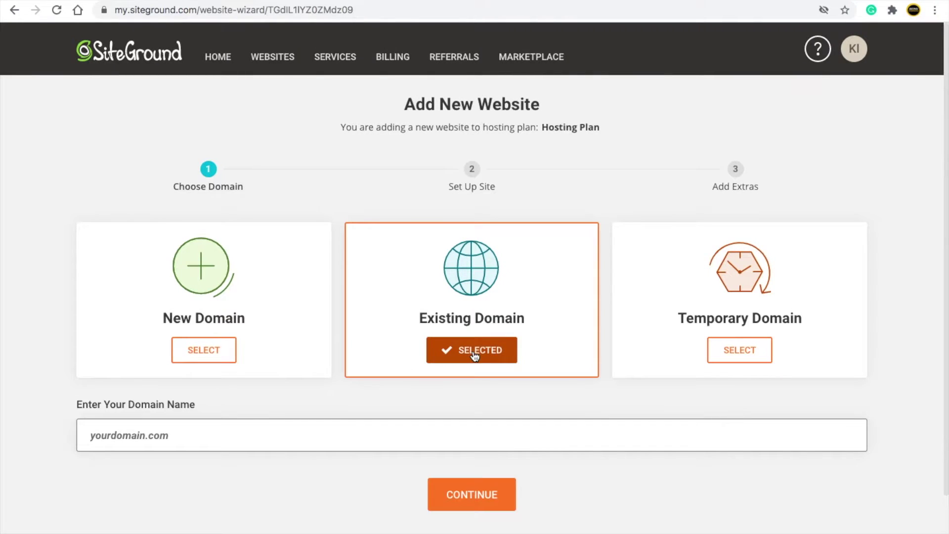
Enter entrepreneurs.com and create it as an empty site with no application
click(190, 444)
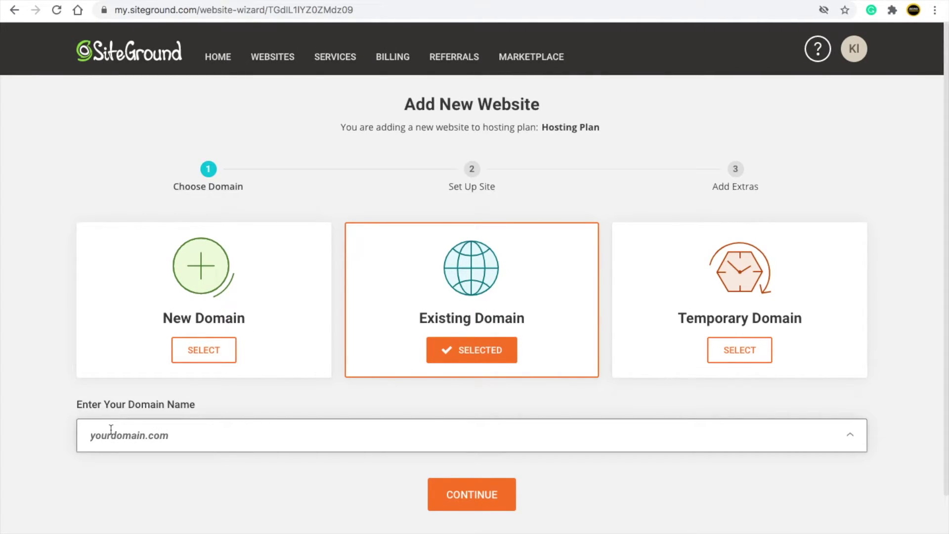
text(entrepr)
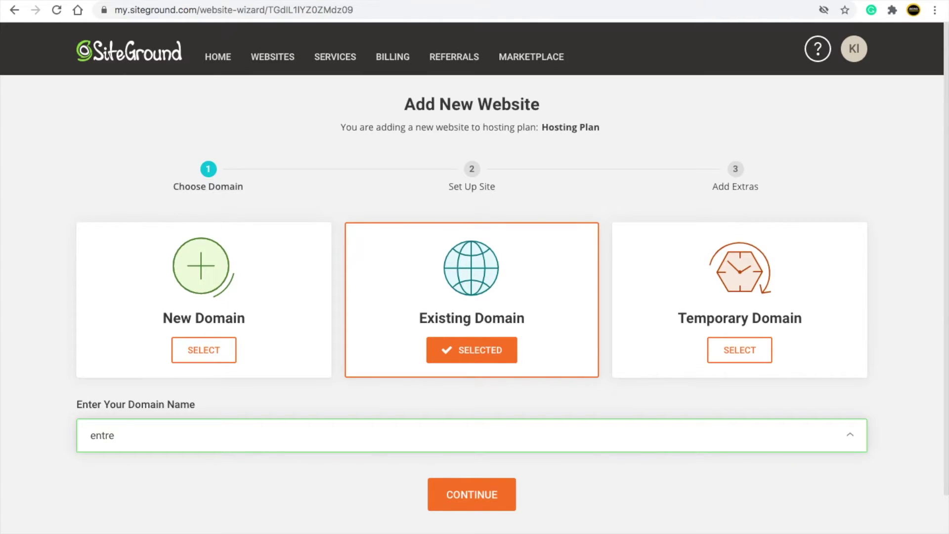
text(eneur)
key(BackSpace)
text(urs.com)
click(464, 496)
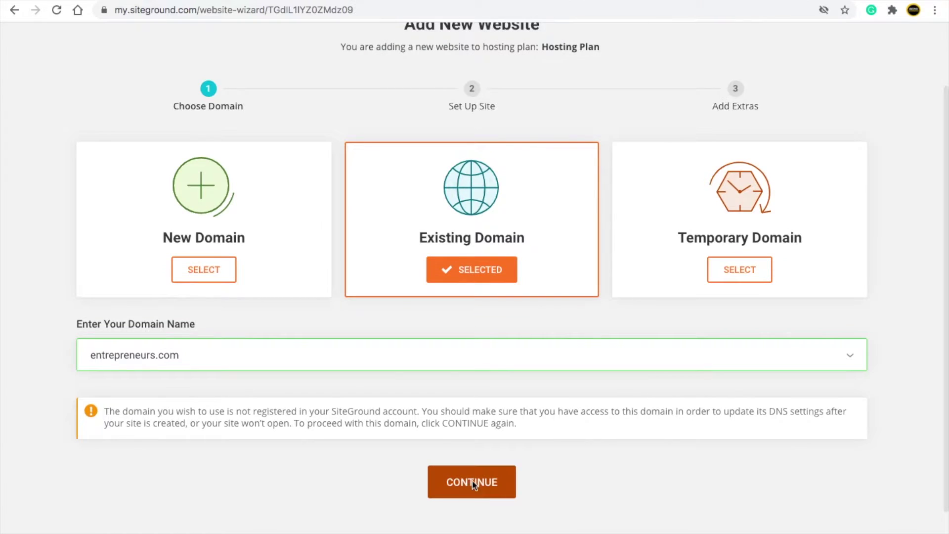
click(472, 483)
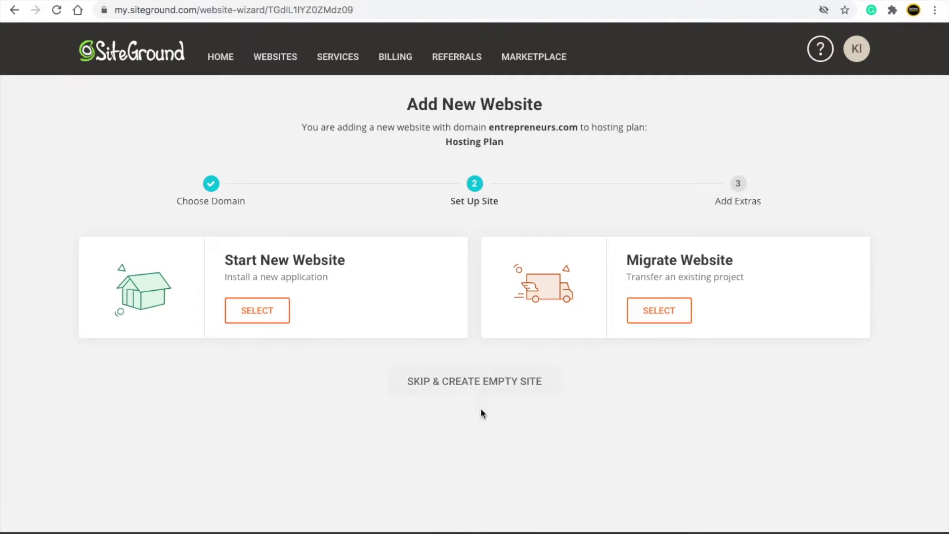
click(483, 392)
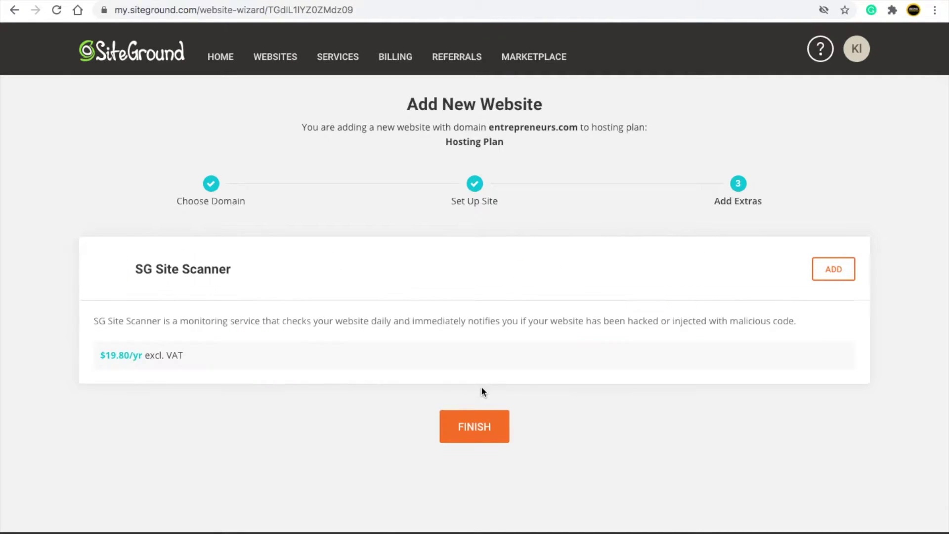
click(476, 432)
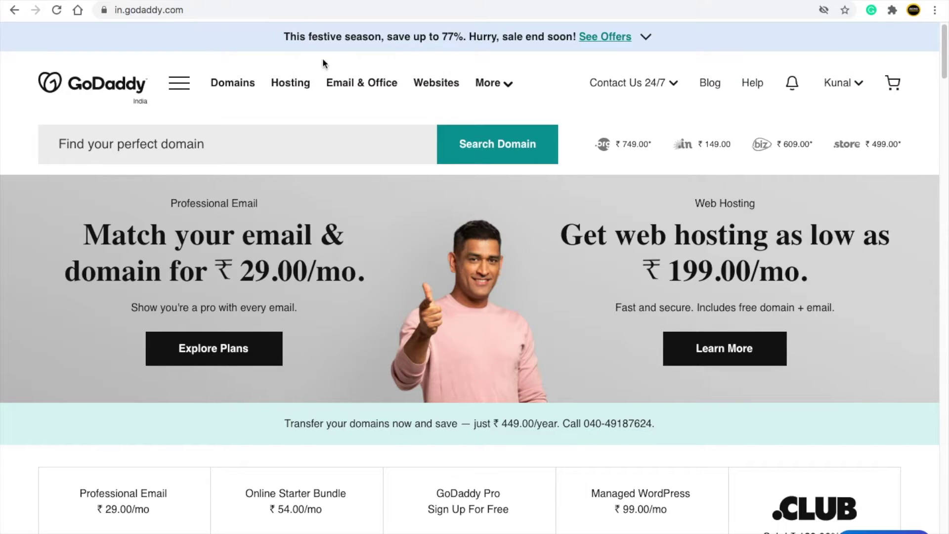
Open DNS management for businessvidya.co.in from GoDaddy's My Products list
click(861, 84)
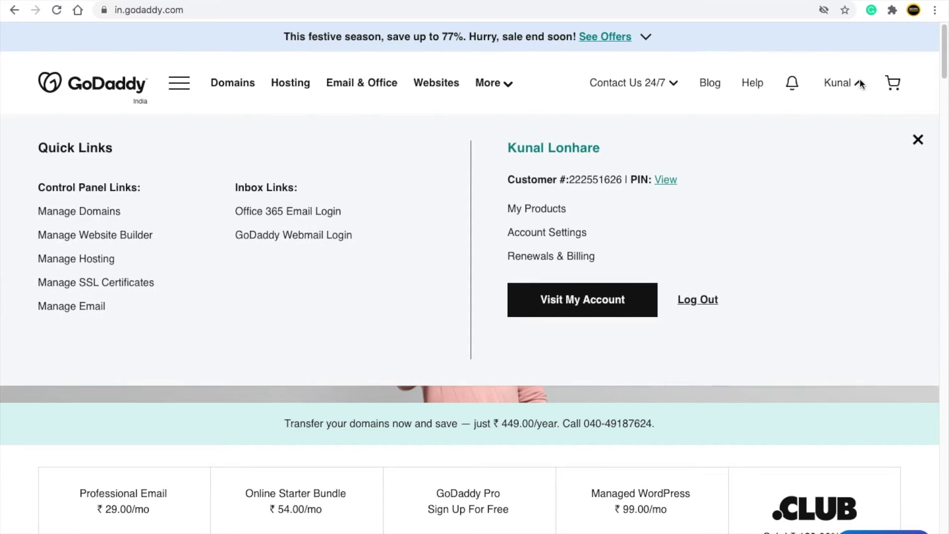
click(535, 211)
scroll(390, 277, down, 6)
scroll(335, 412, down, 1)
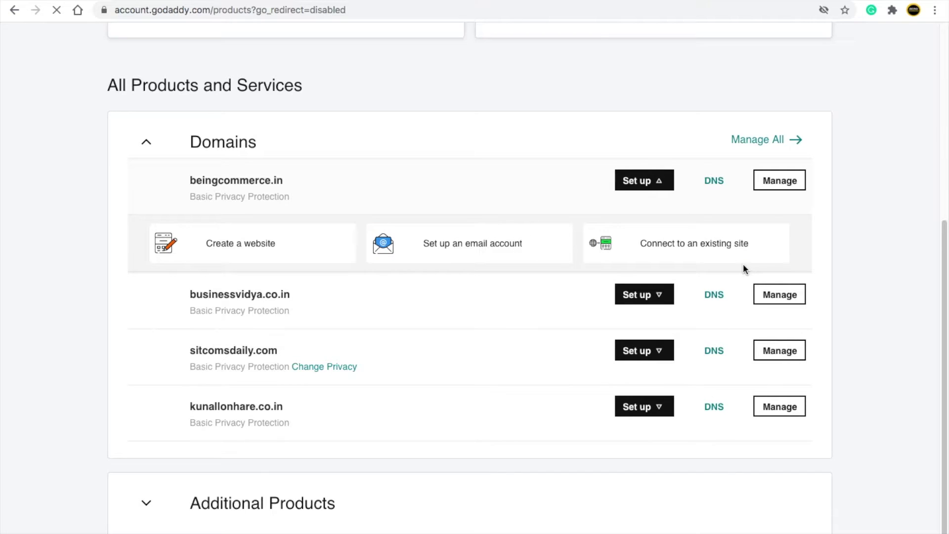
click(718, 179)
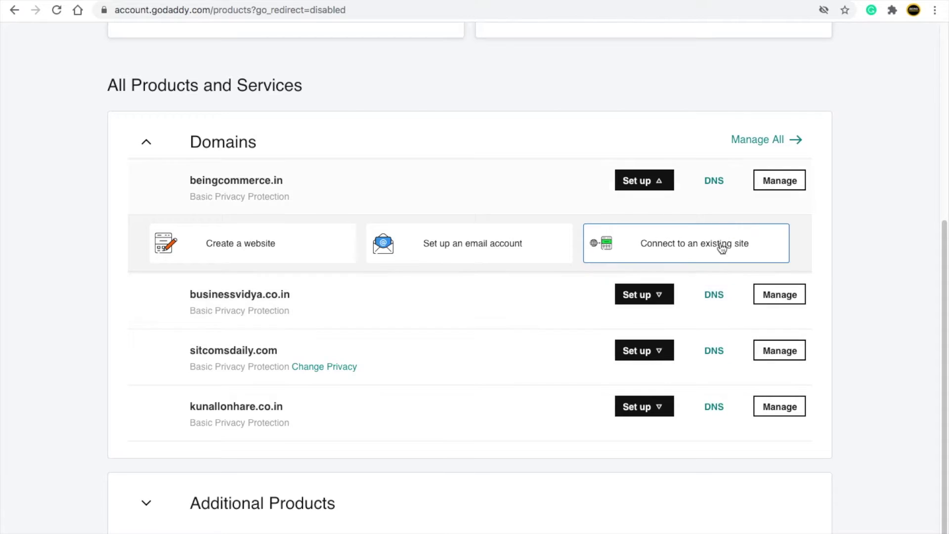
click(718, 299)
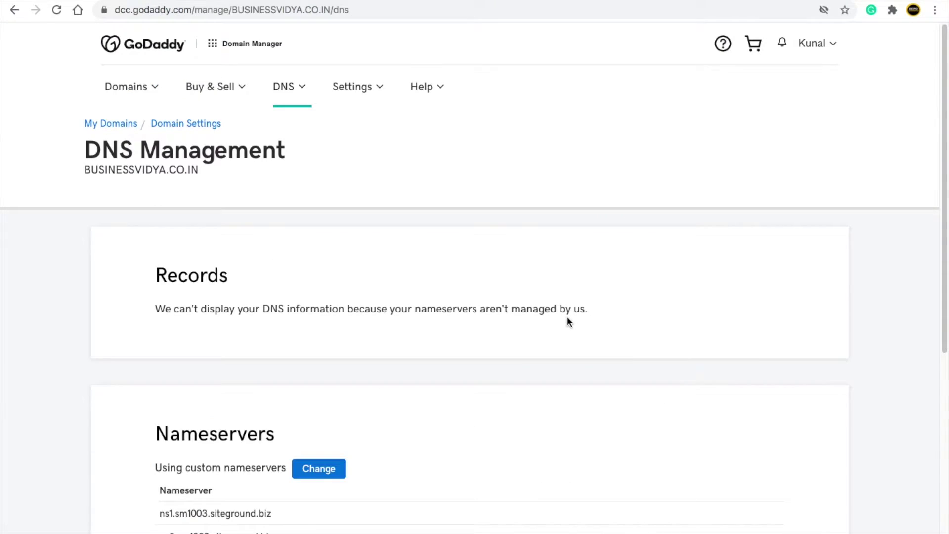
Copy the first new SiteGround nameserver and open GoDaddy's nameserver editing form
scroll(568, 321, down, 5)
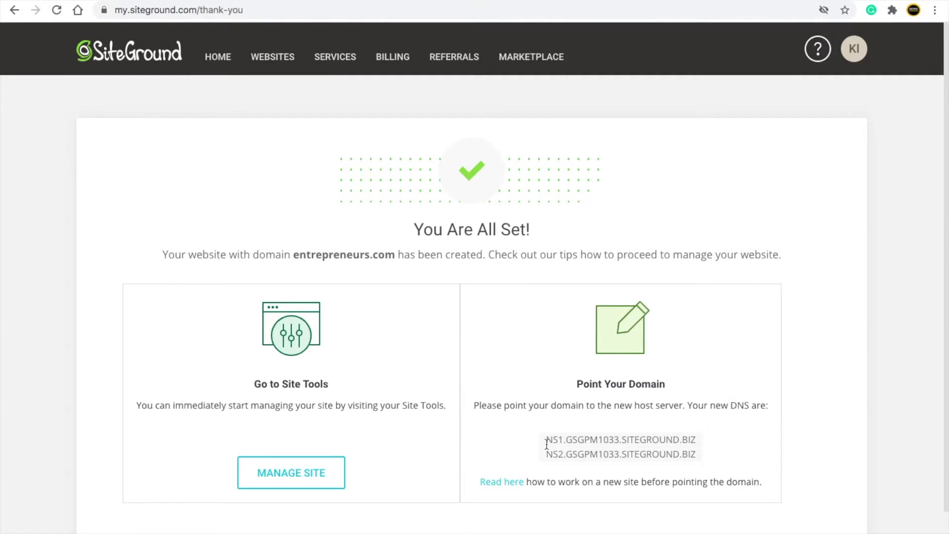
click(548, 440)
drag(548, 440, 697, 440)
right_click(692, 441)
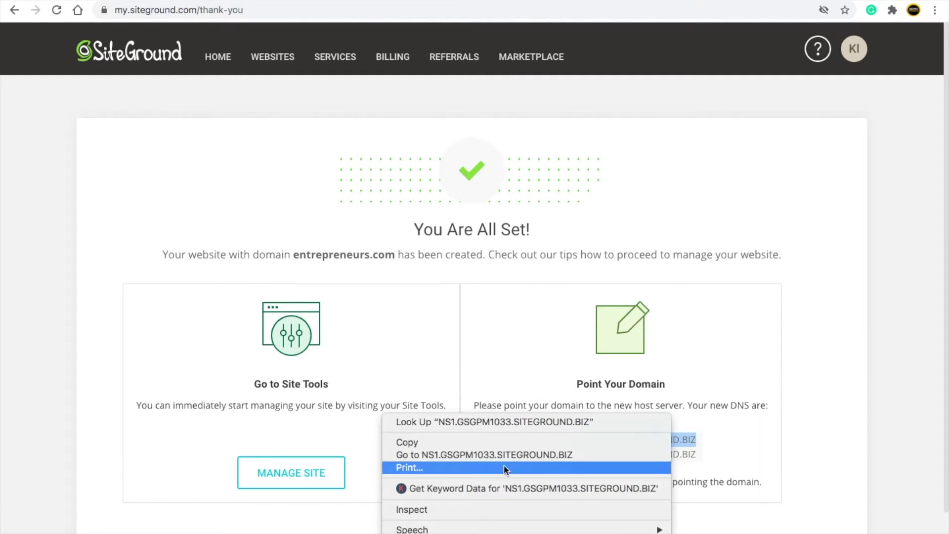
click(494, 443)
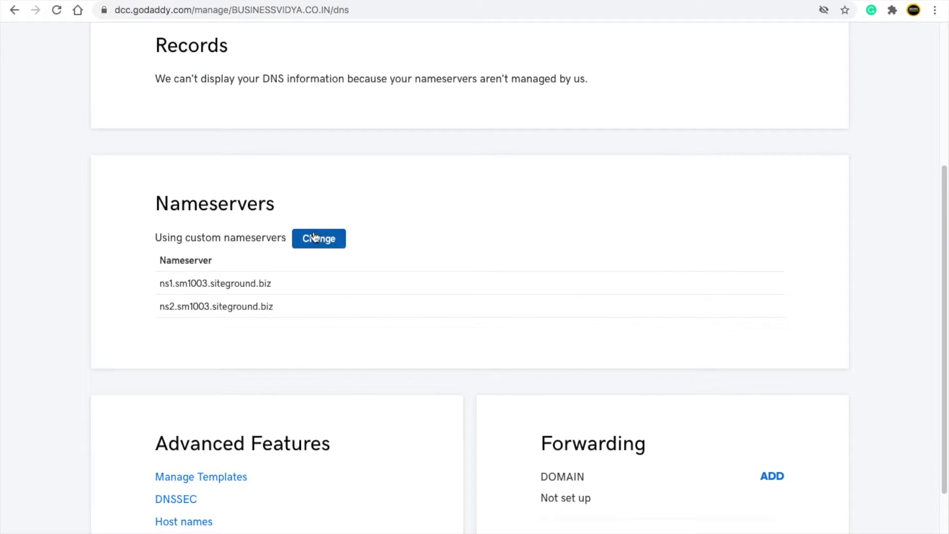
drag(279, 288, 143, 280)
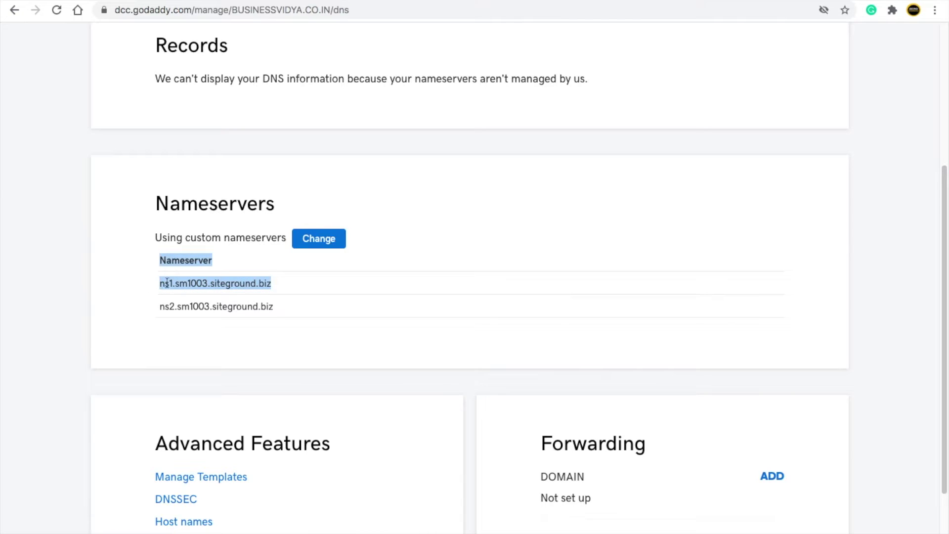
click(317, 246)
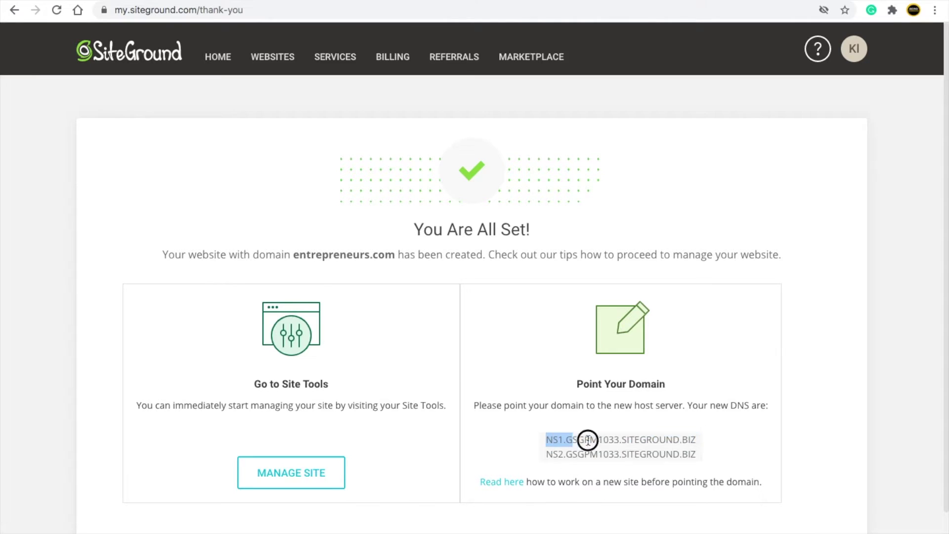
Swap in the first new nameserver and begin replacing the second
drag(588, 440, 697, 440)
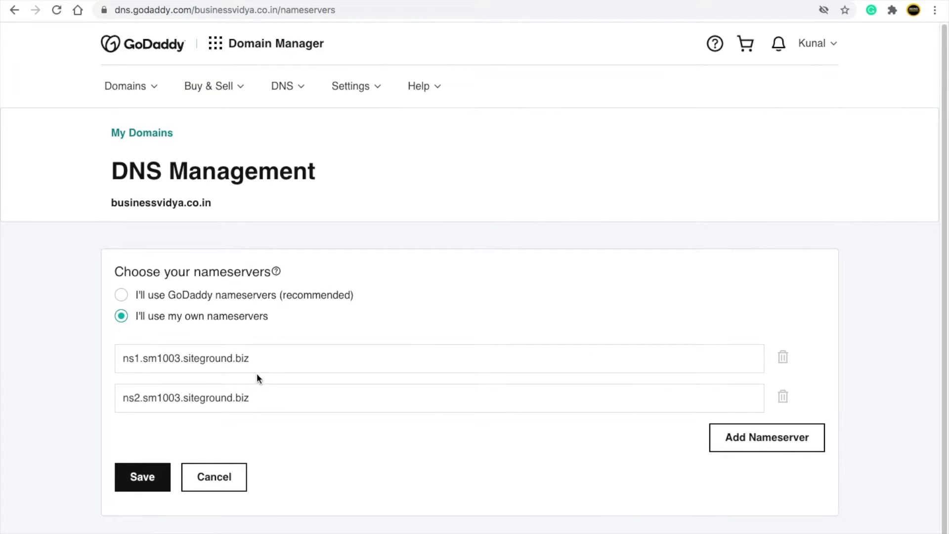
drag(251, 358, 76, 357)
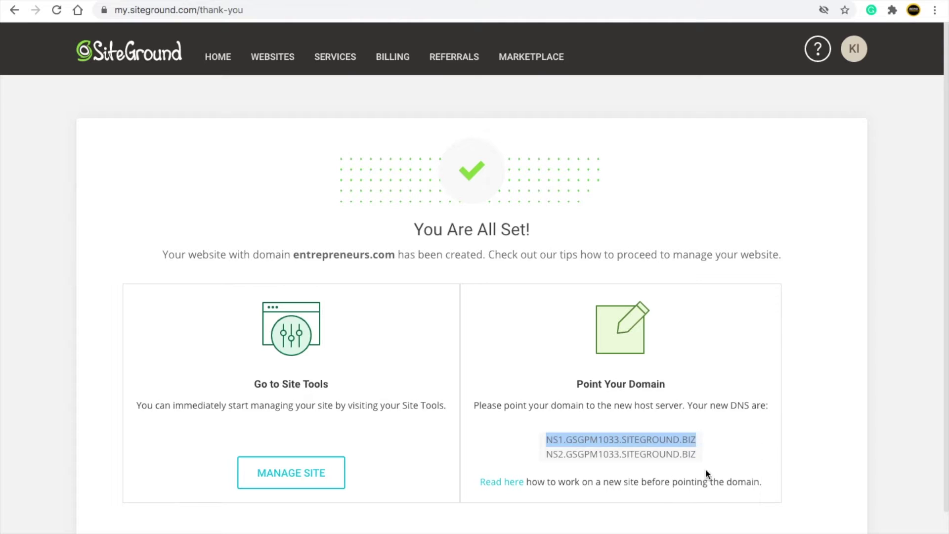
drag(699, 454, 545, 457)
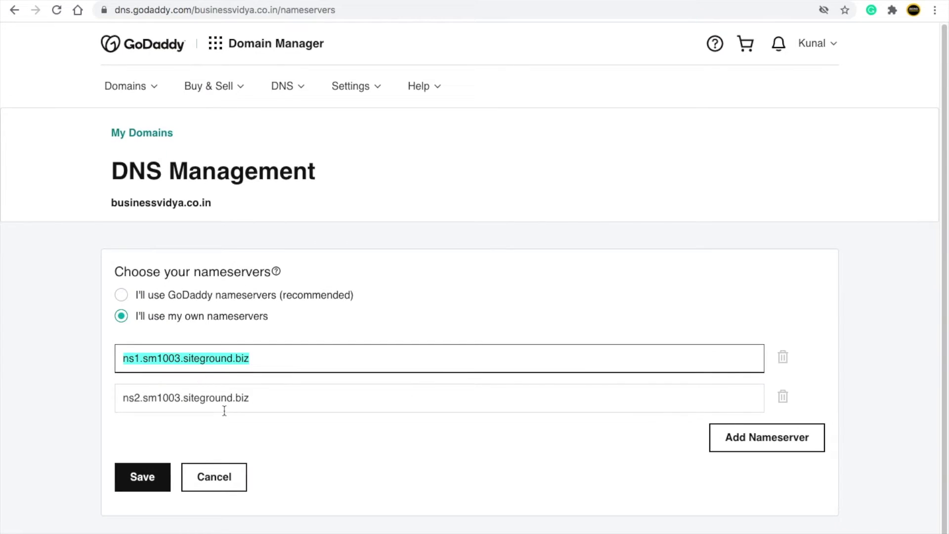
click(237, 408)
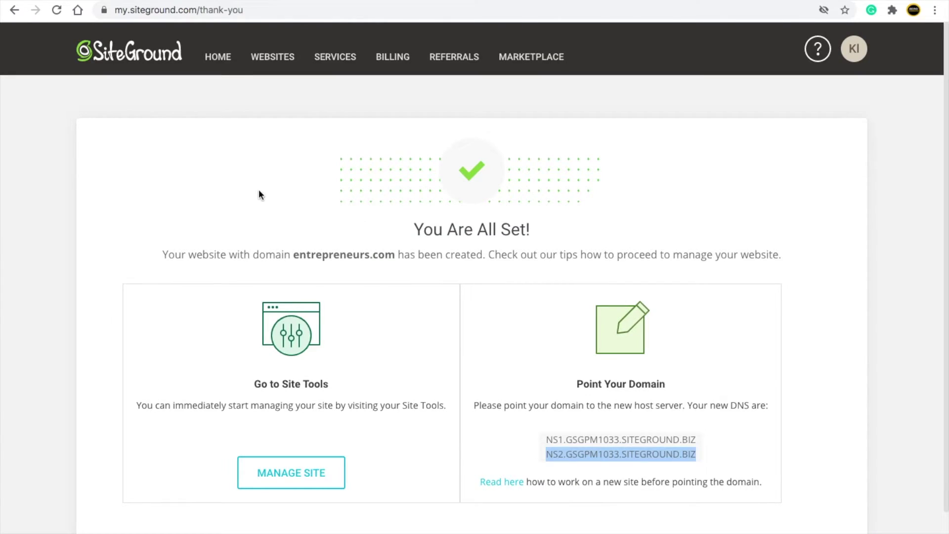
Open Site Tools for beingcommerce.in and expand the Site section
click(262, 58)
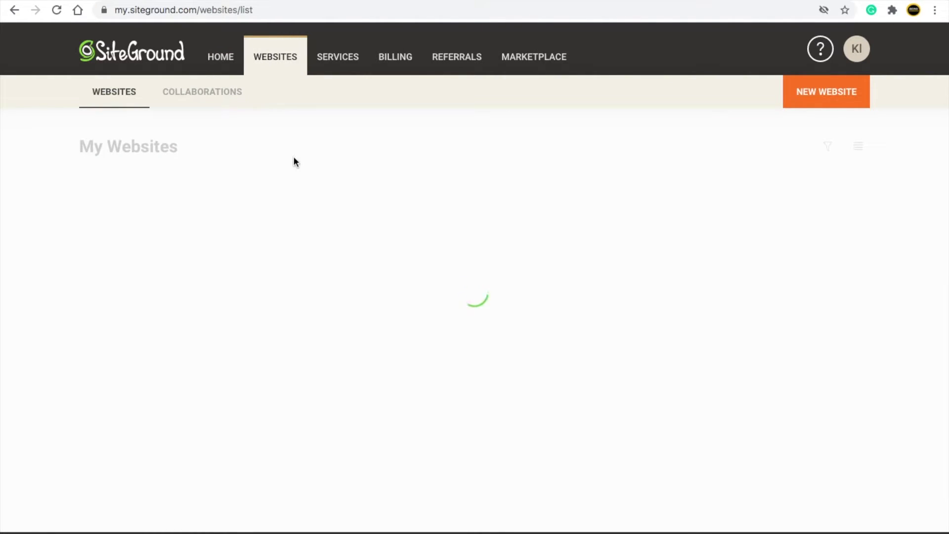
scroll(297, 292, down, 2)
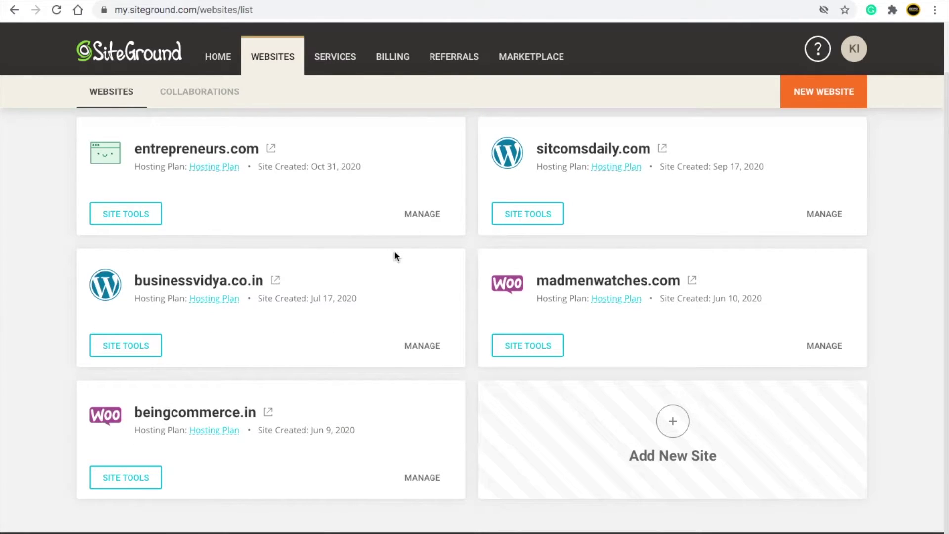
scroll(247, 211, up, 2)
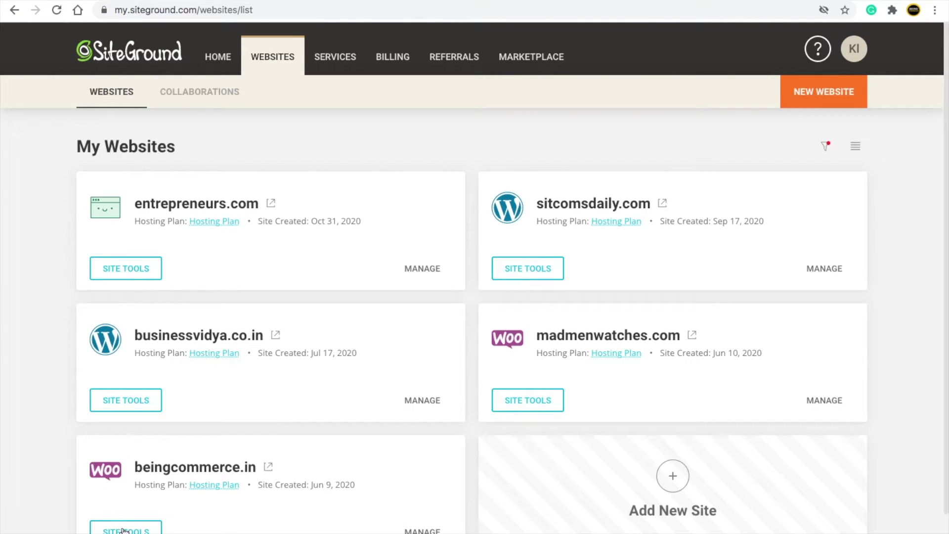
click(148, 528)
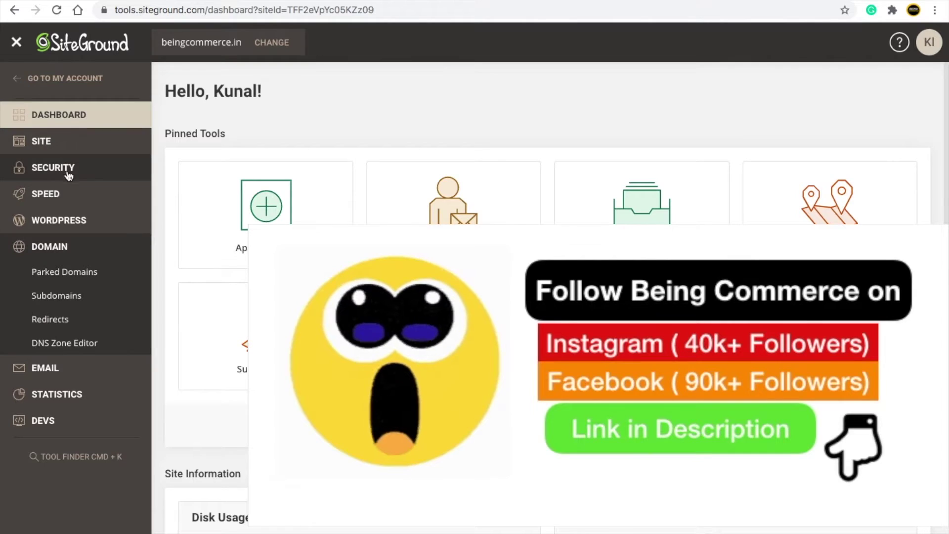
click(58, 142)
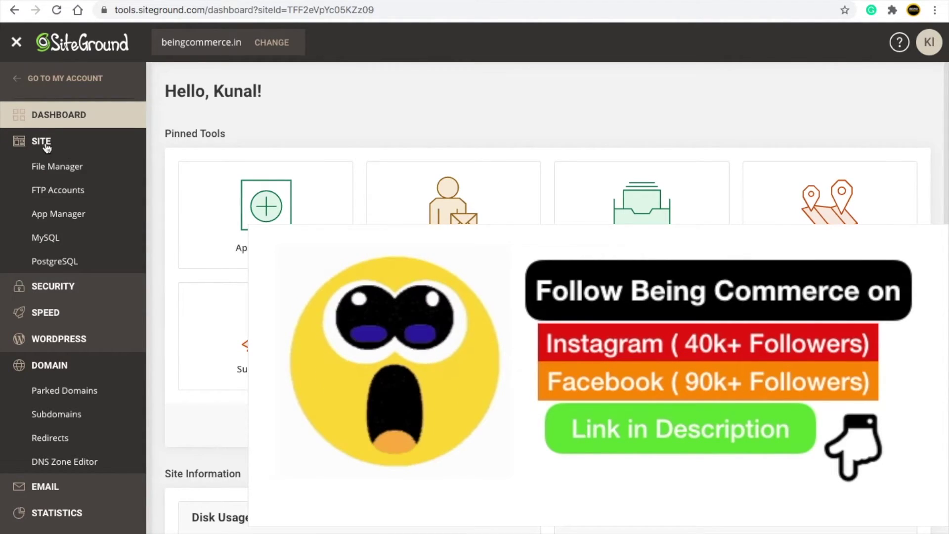
Create MySQL database db4rhgbe2nqrsr and paste its name into a new note
click(47, 238)
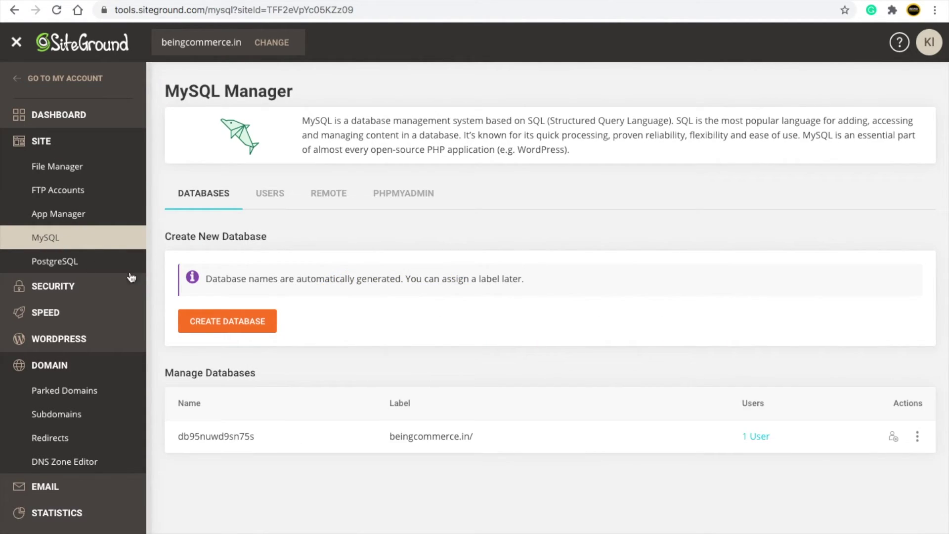
click(231, 328)
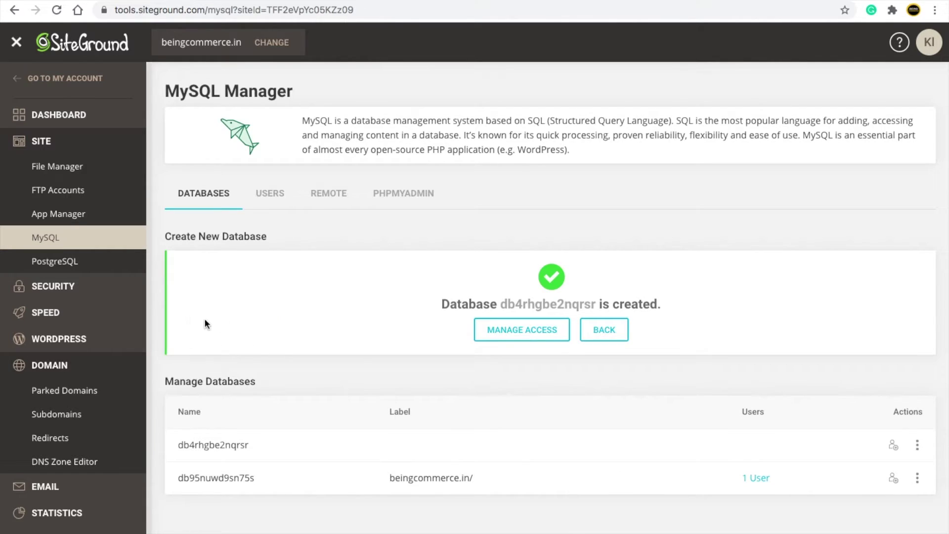
drag(437, 306, 596, 305)
right_click(555, 301)
click(580, 329)
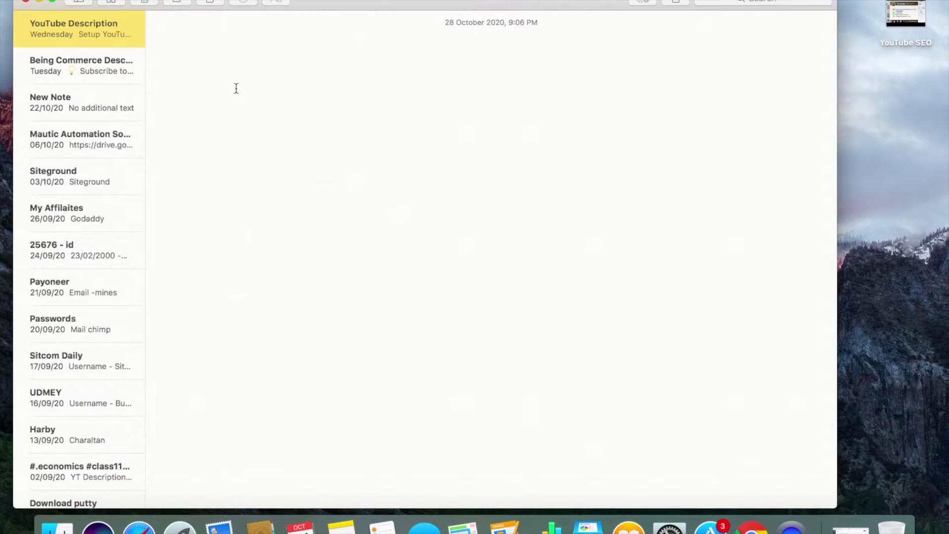
click(177, 4)
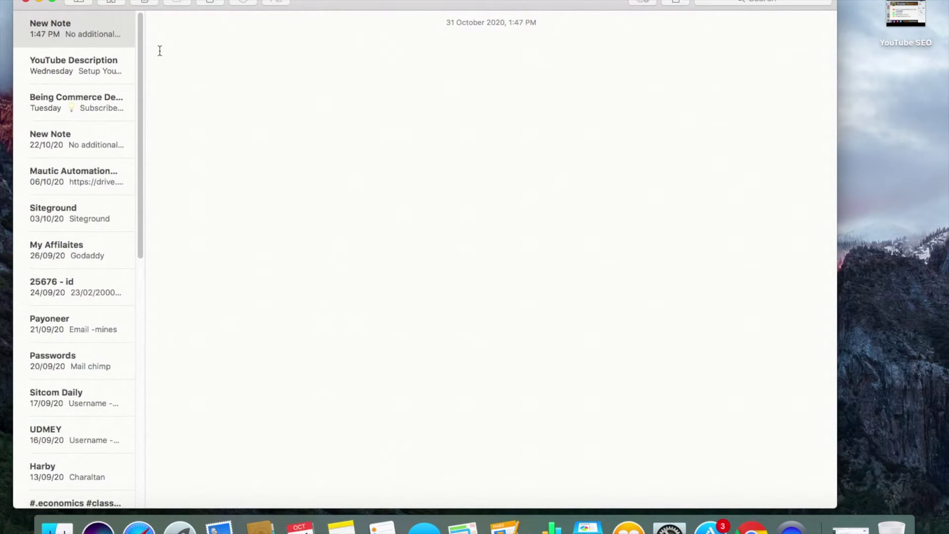
key(super+v)
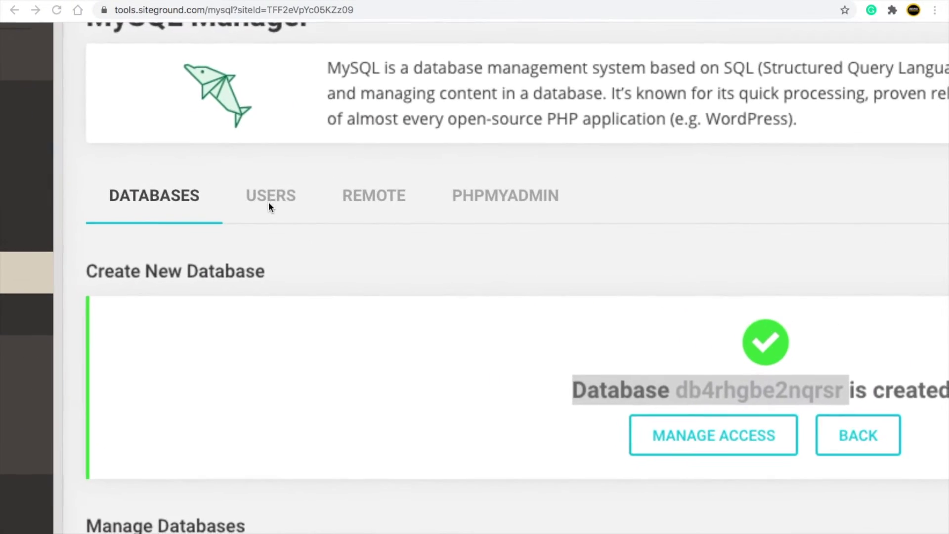
Create a new MySQL user and paste its user name into the note
click(271, 196)
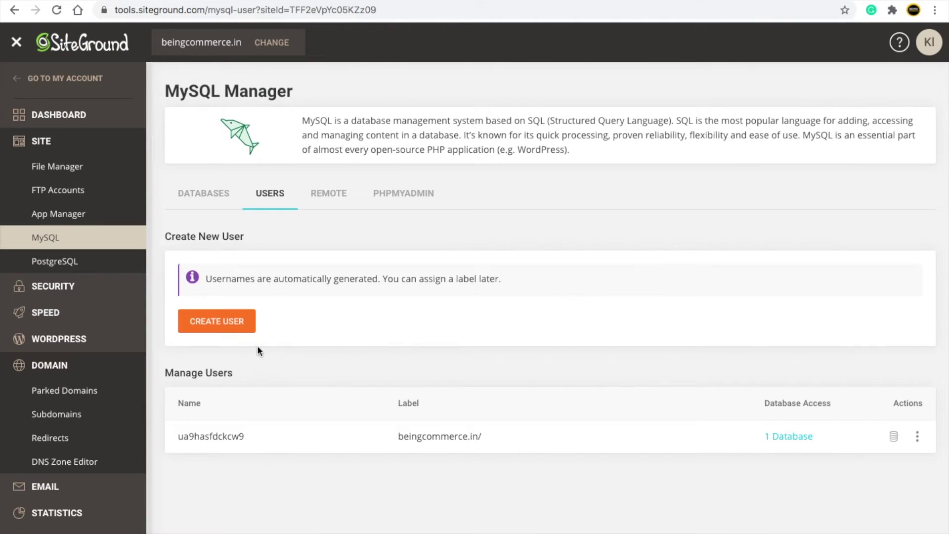
click(214, 319)
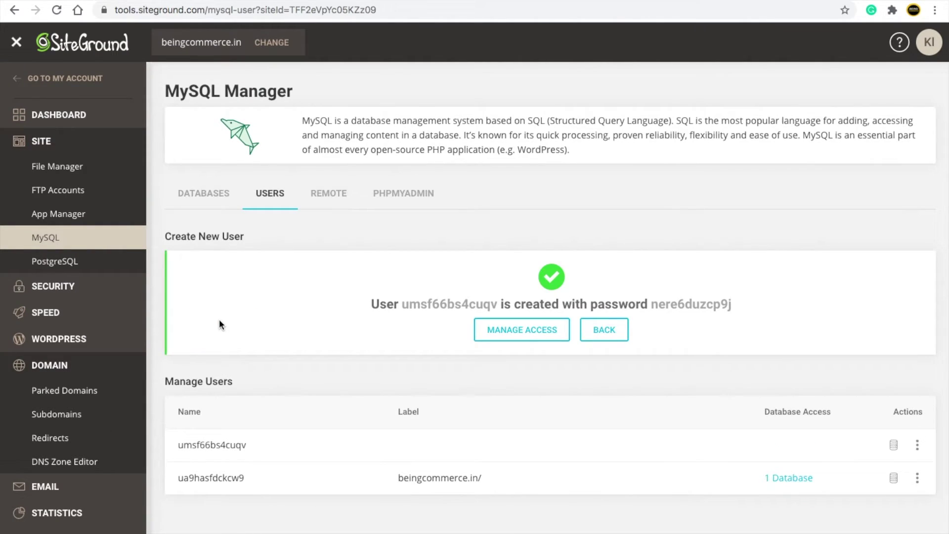
drag(366, 304, 497, 305)
right_click(480, 302)
click(499, 330)
key(super+Tab)
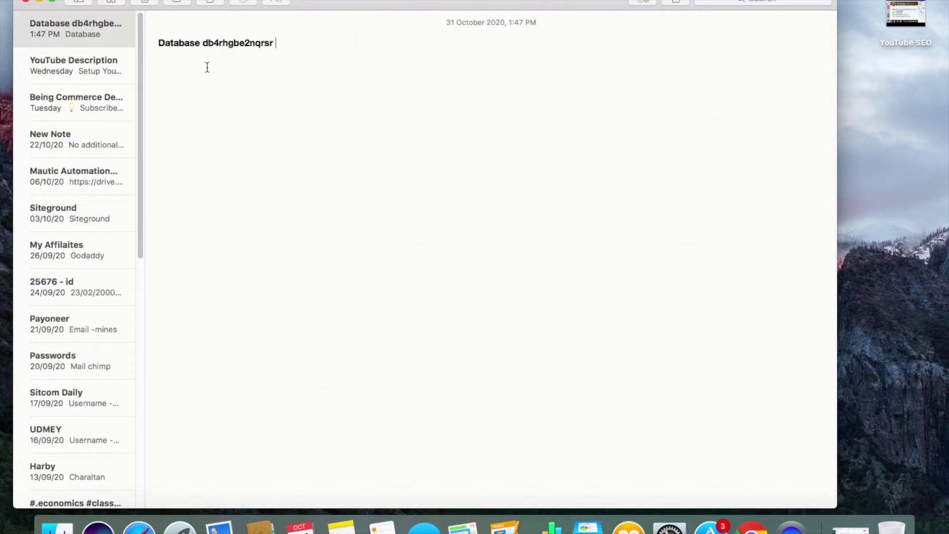
key(Return)
key(super+v)
key(Return)
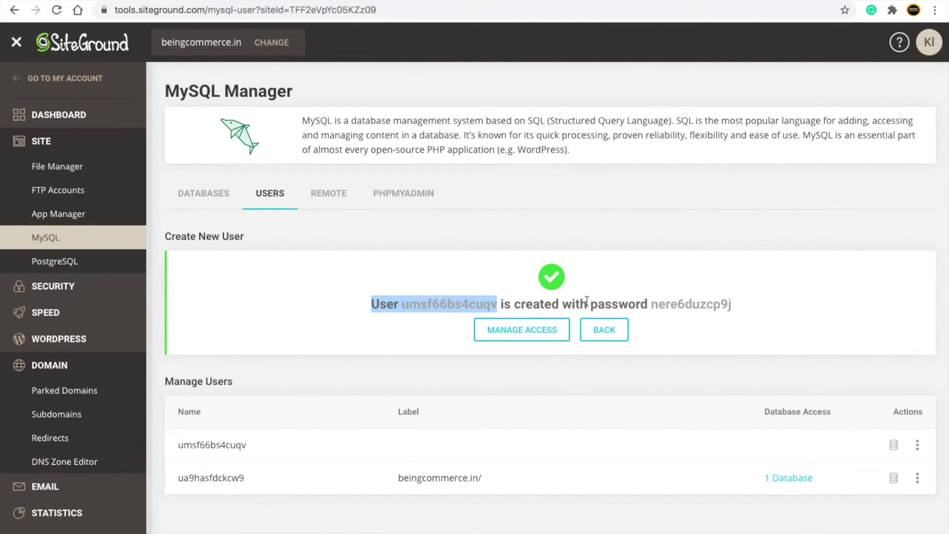
Copy the new user's generated password into the note
drag(591, 303, 746, 299)
right_click(687, 298)
click(707, 326)
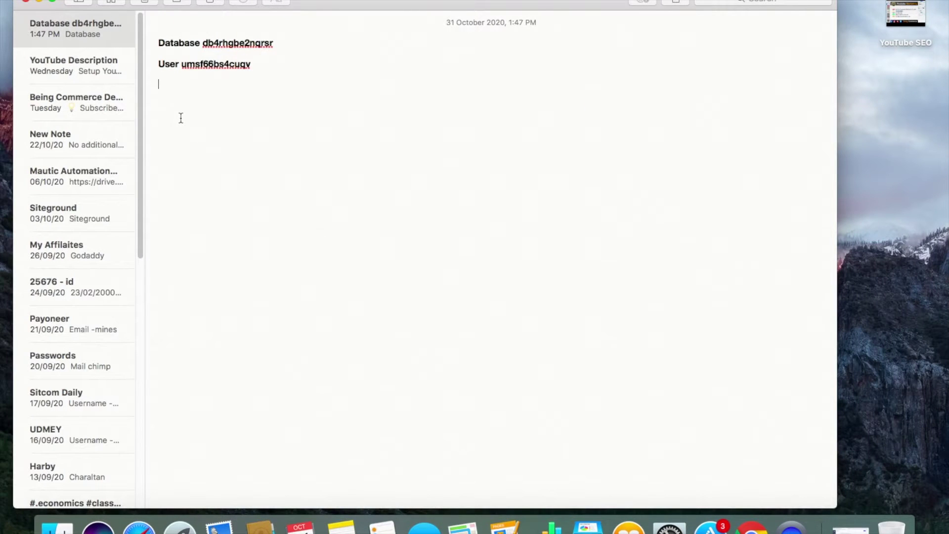
key(super+v)
key(Return)
key(ctrl+Right)
key(ctrl+Right)
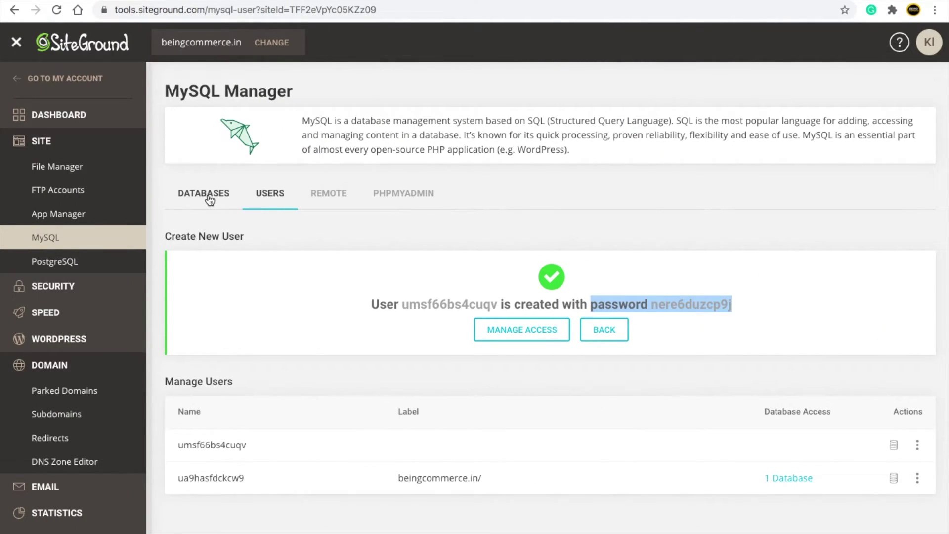
click(210, 198)
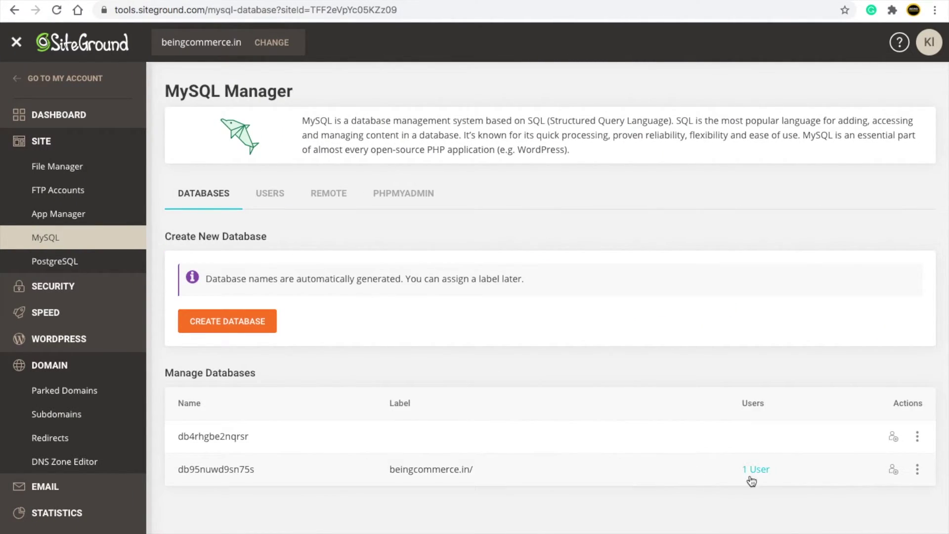
Grant the new MySQL user All Privileges on db4rhgbe2nqrsr
click(895, 439)
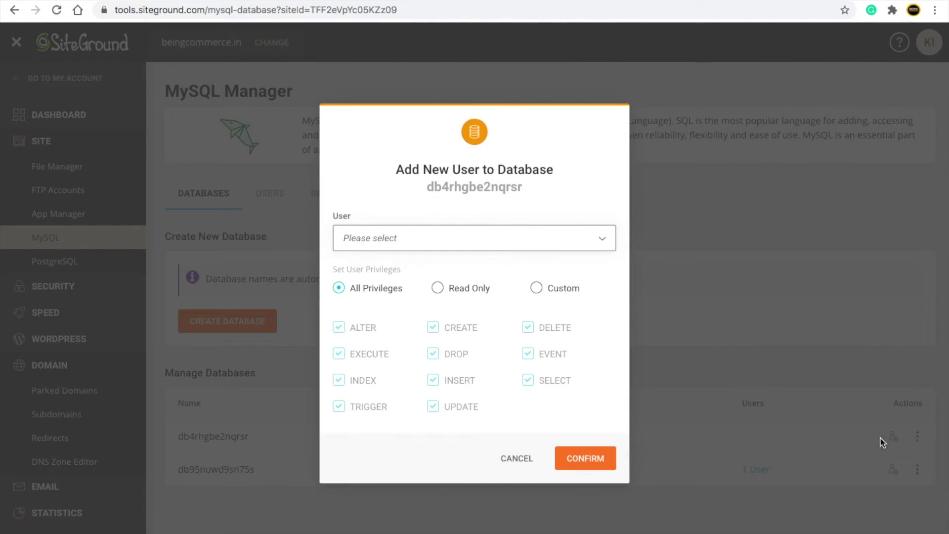
click(395, 248)
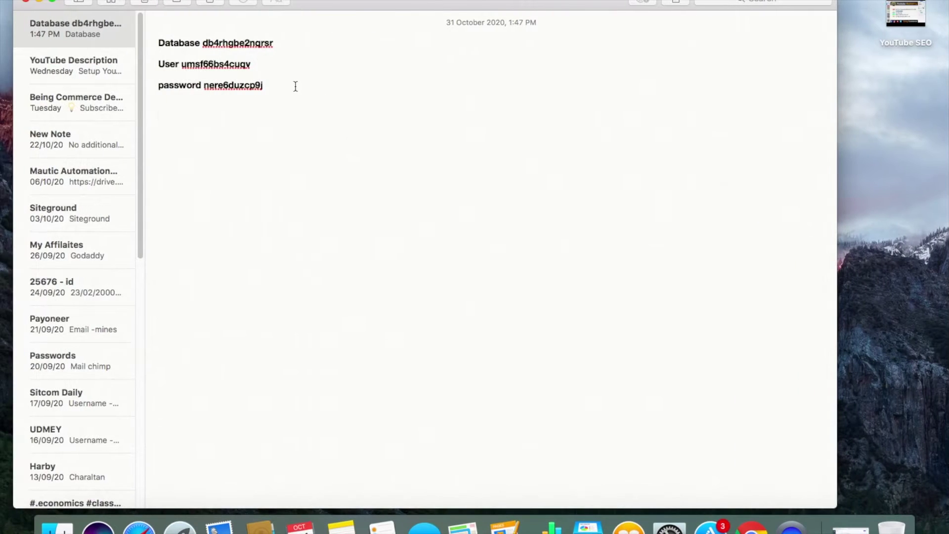
drag(271, 42, 237, 60)
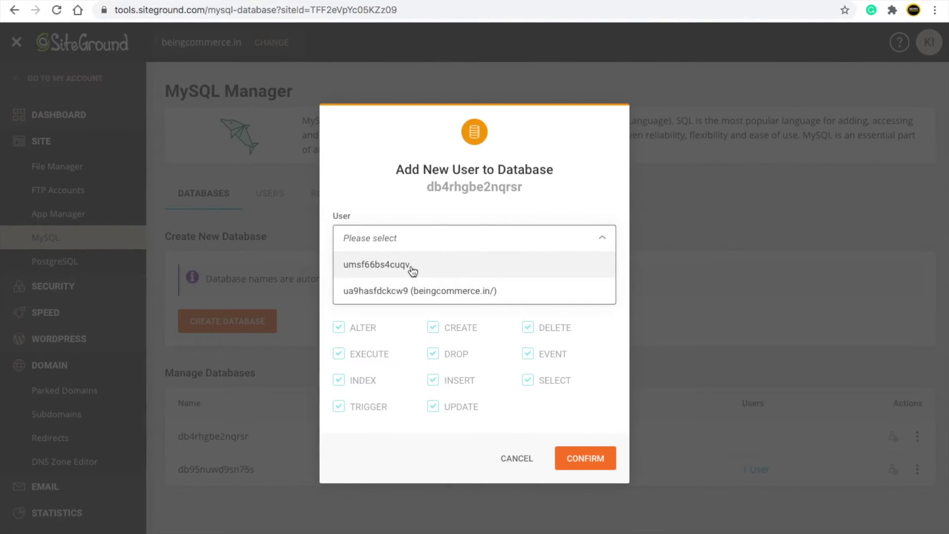
click(414, 270)
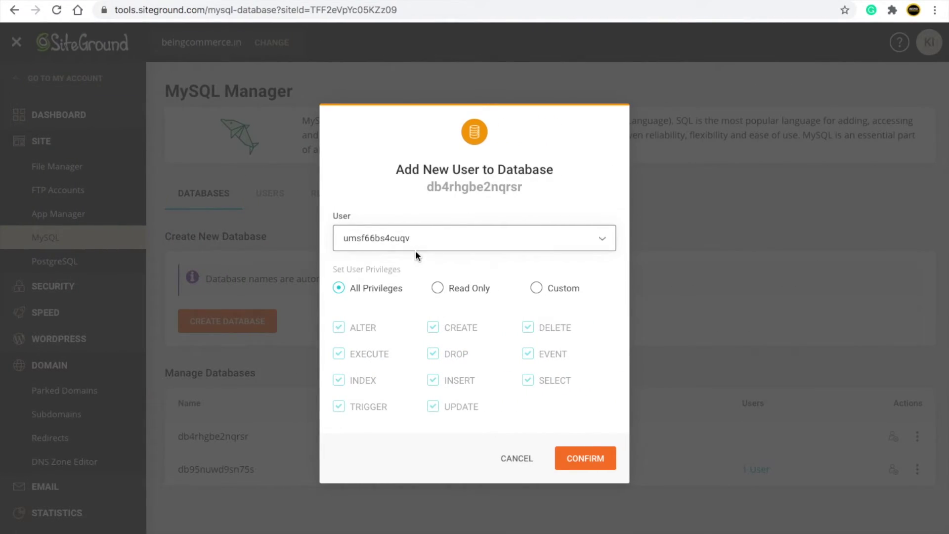
click(581, 461)
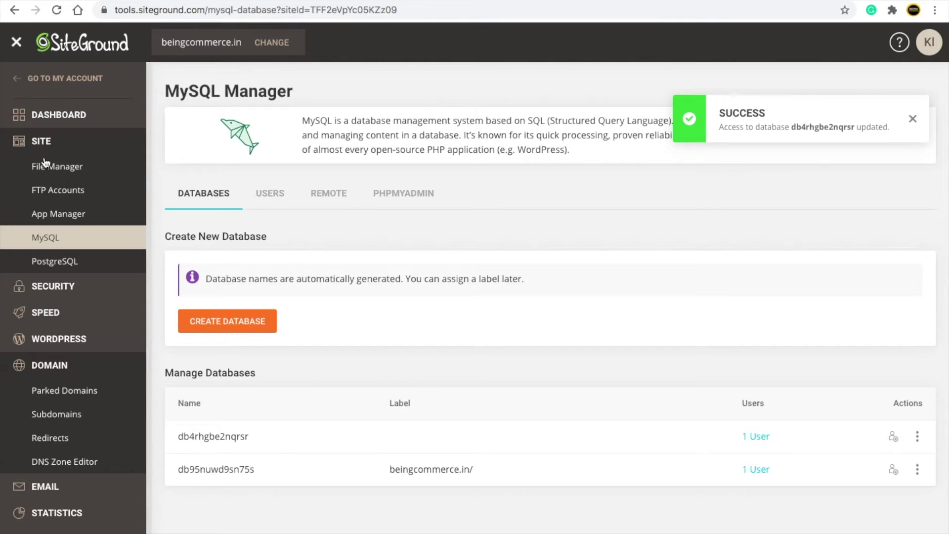
click(63, 172)
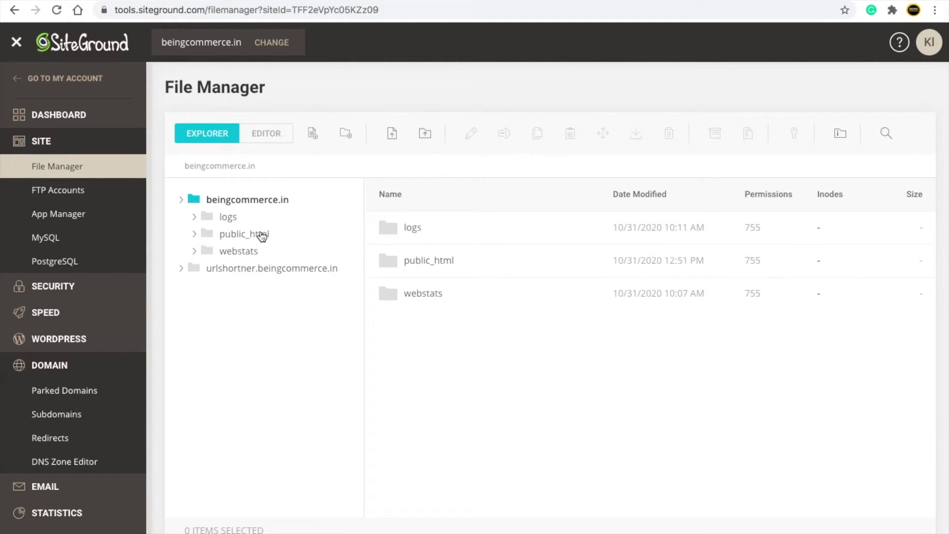
Browse to the empty public_html folder of urlshortner.beingcommerce.in in File Manager
click(277, 275)
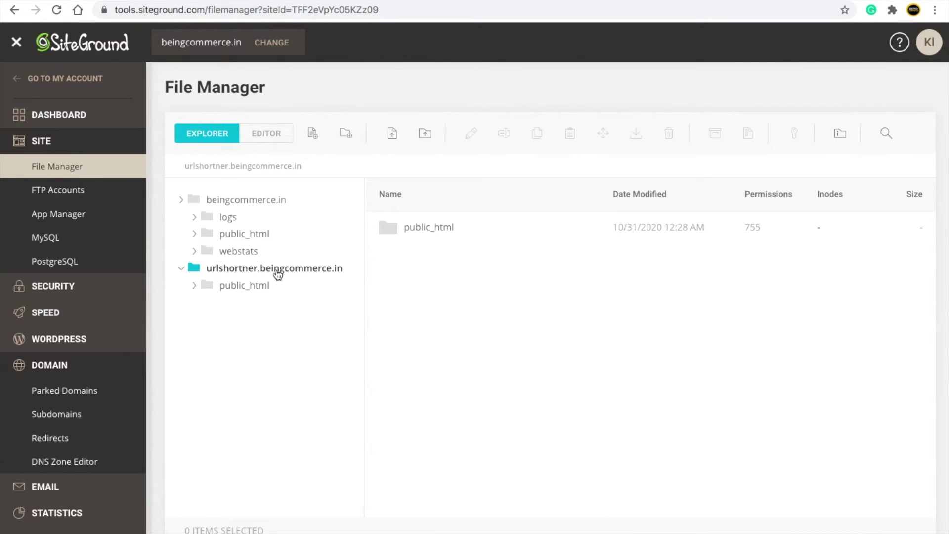
click(259, 207)
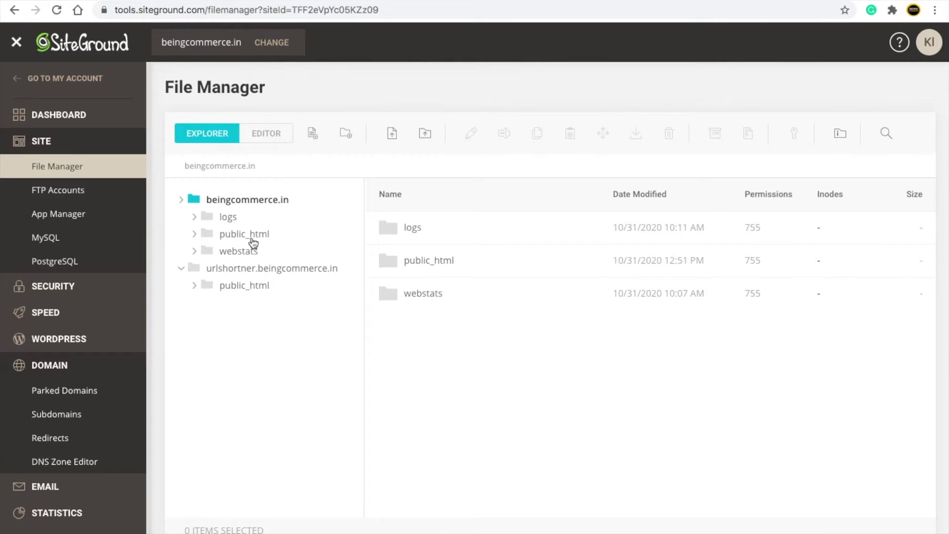
click(256, 269)
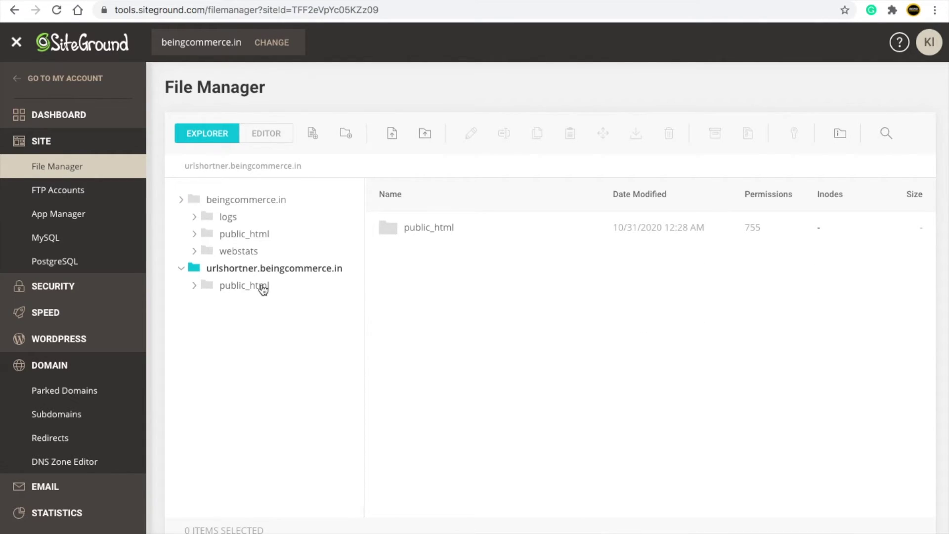
click(262, 288)
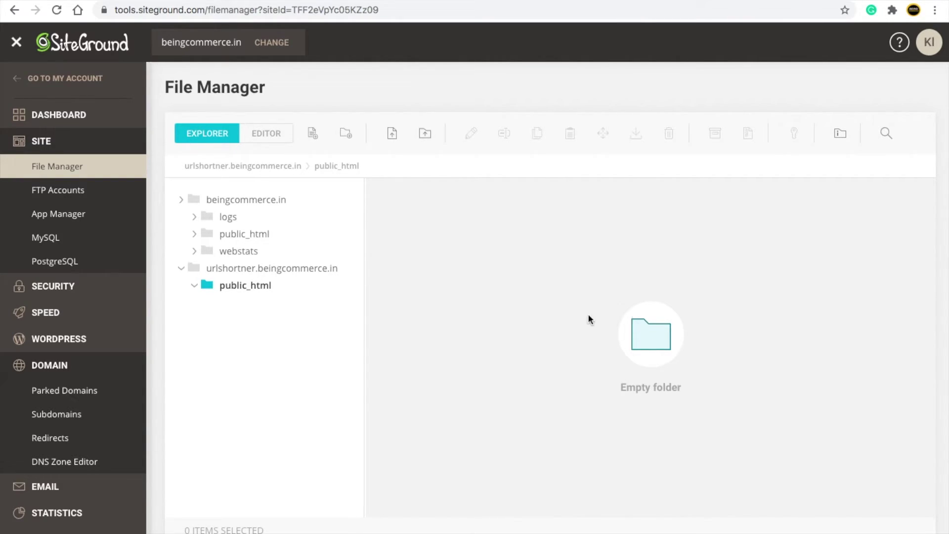
Upload codecanyon-qVY4th0n-premium-url-shortener.zip from Downloads into the subdomain's public_html folder
click(391, 137)
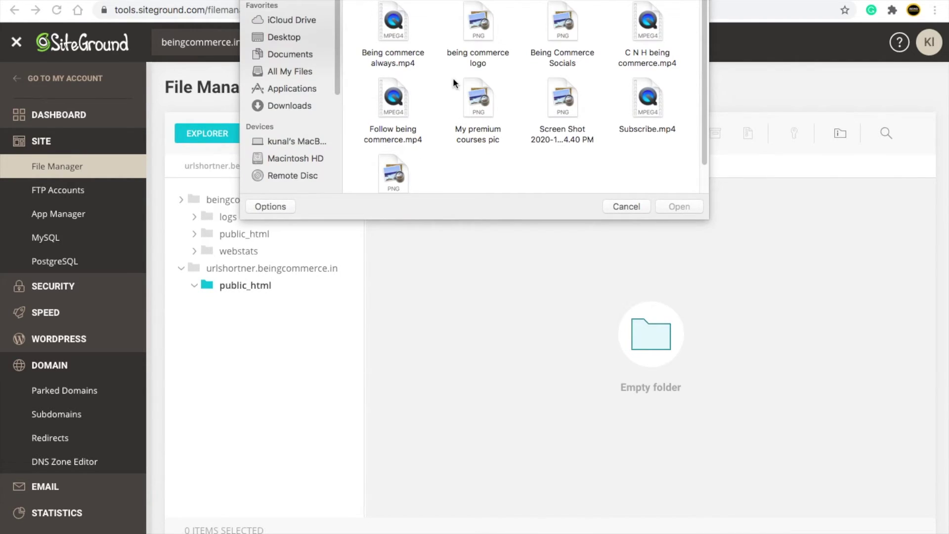
click(304, 104)
double_click(658, 30)
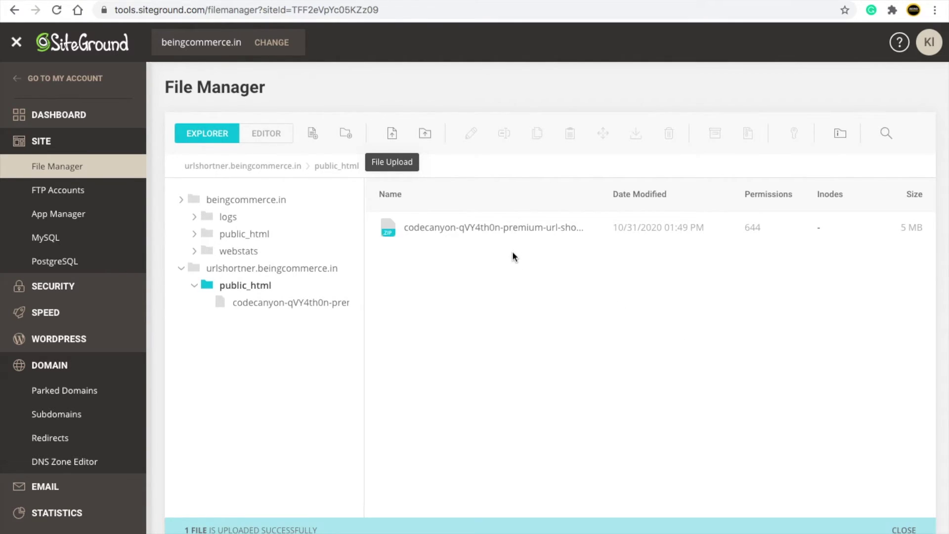
click(501, 230)
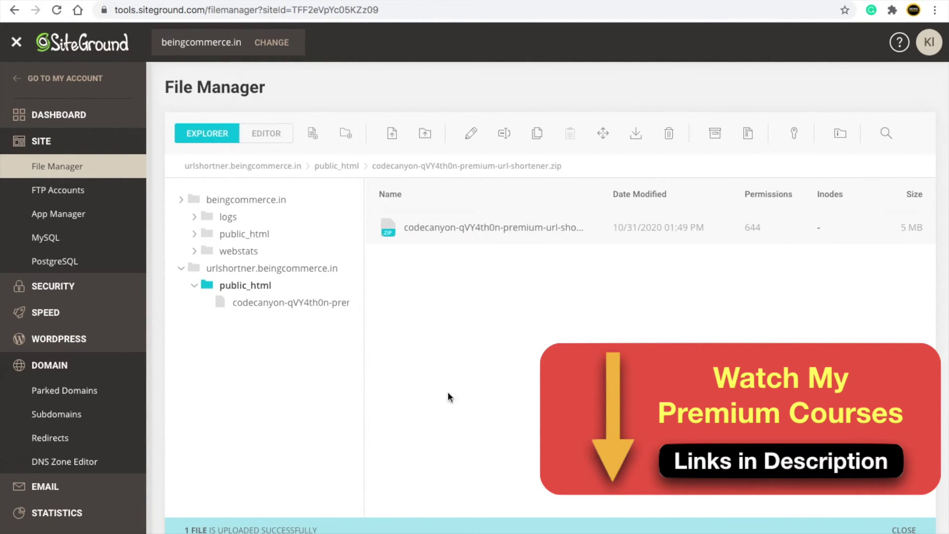
click(252, 285)
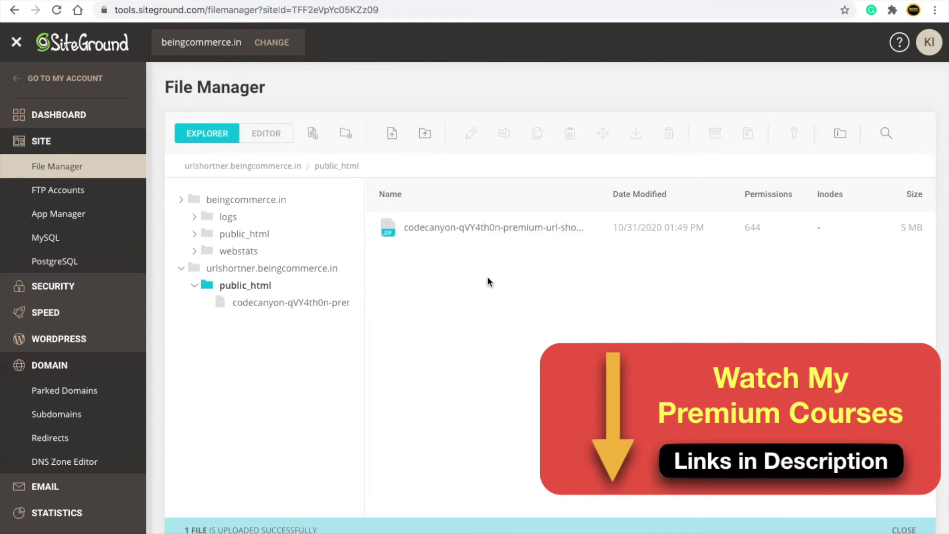
Extract the uploaded codecanyon zip and open the extracted folder
right_click(483, 234)
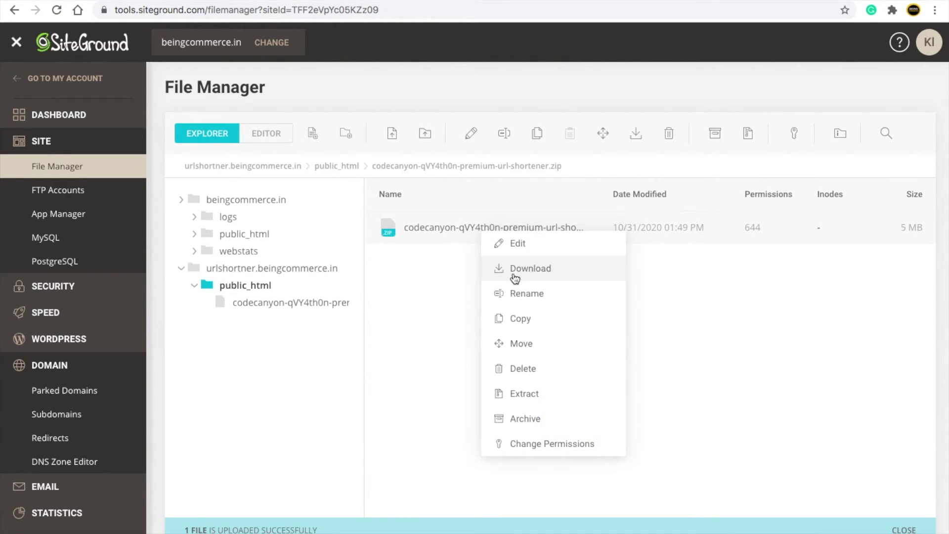
click(546, 398)
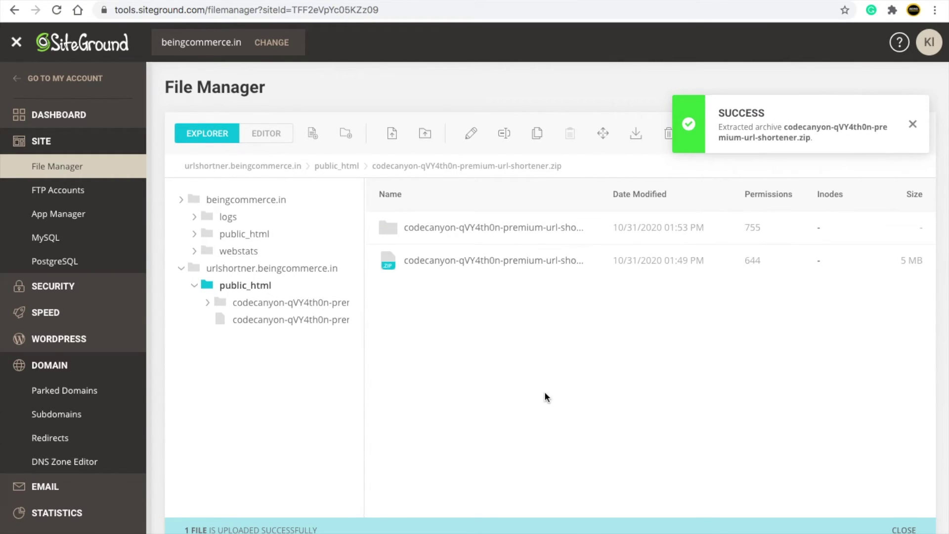
double_click(483, 233)
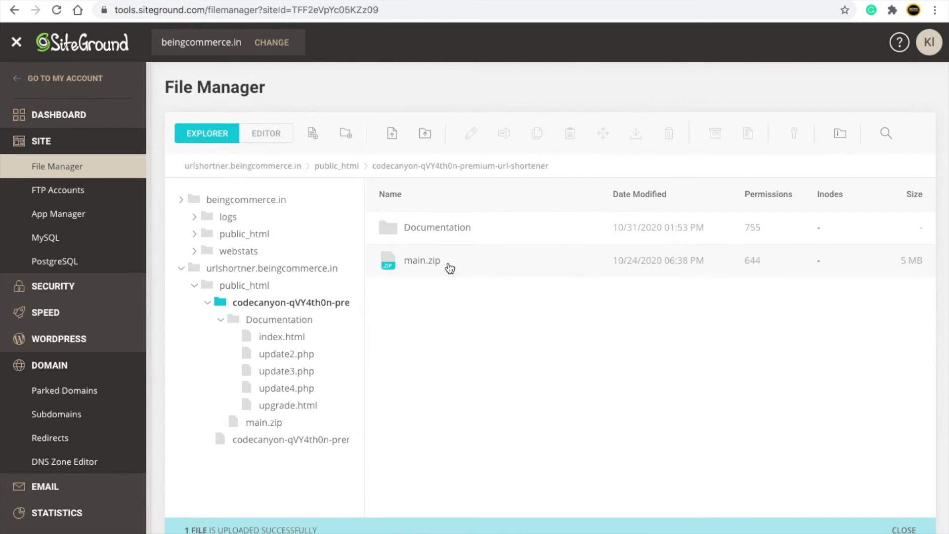
Extract main.zip and open the resulting main folder of script files
click(447, 262)
right_click(447, 263)
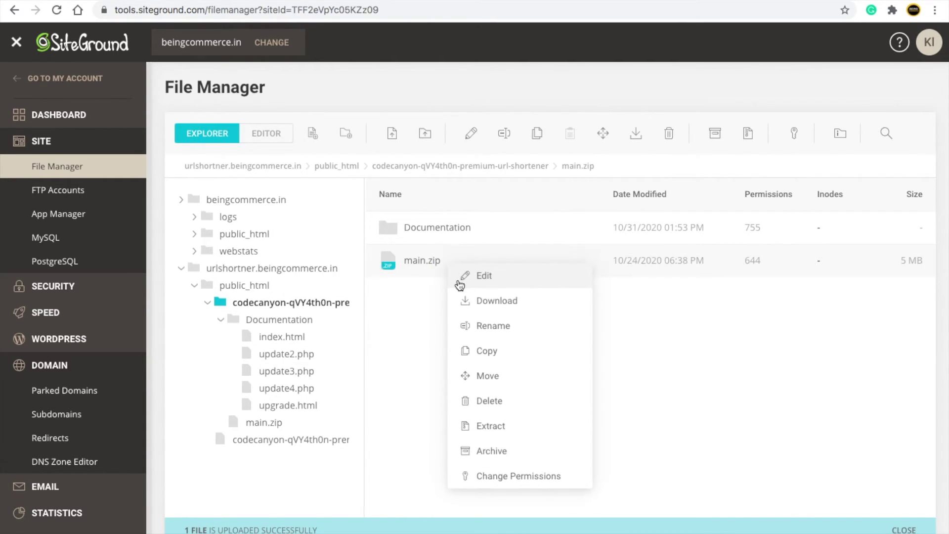
click(509, 420)
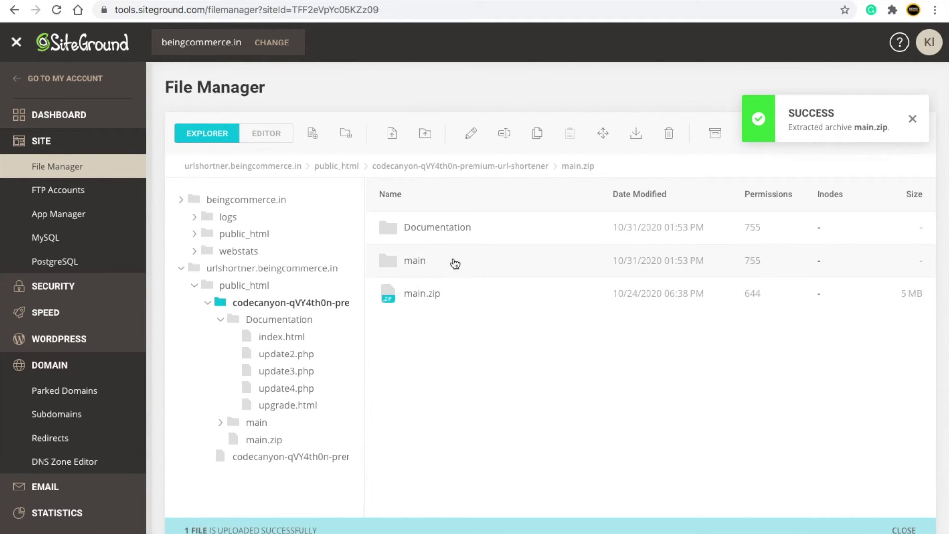
double_click(455, 262)
scroll(455, 346, down, 1)
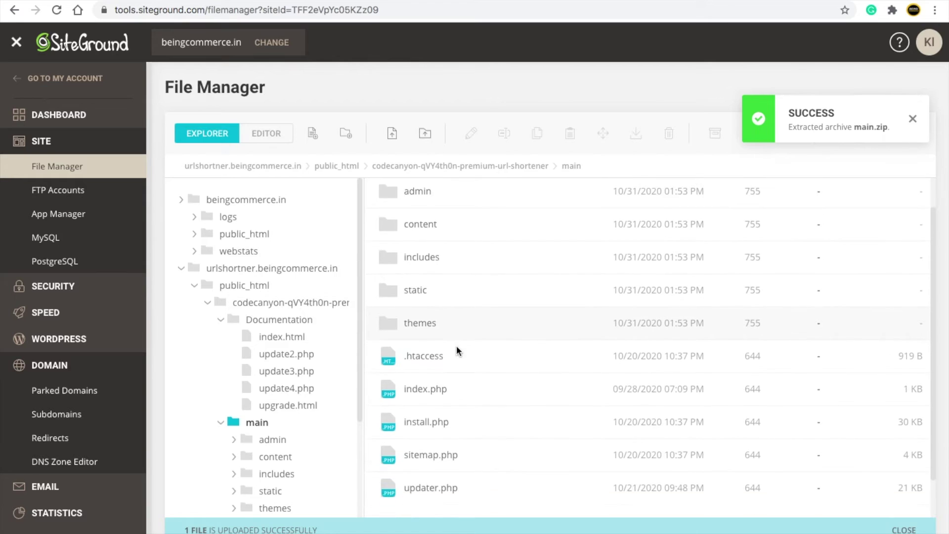
scroll(456, 345, down, 1)
scroll(457, 336, up, 1)
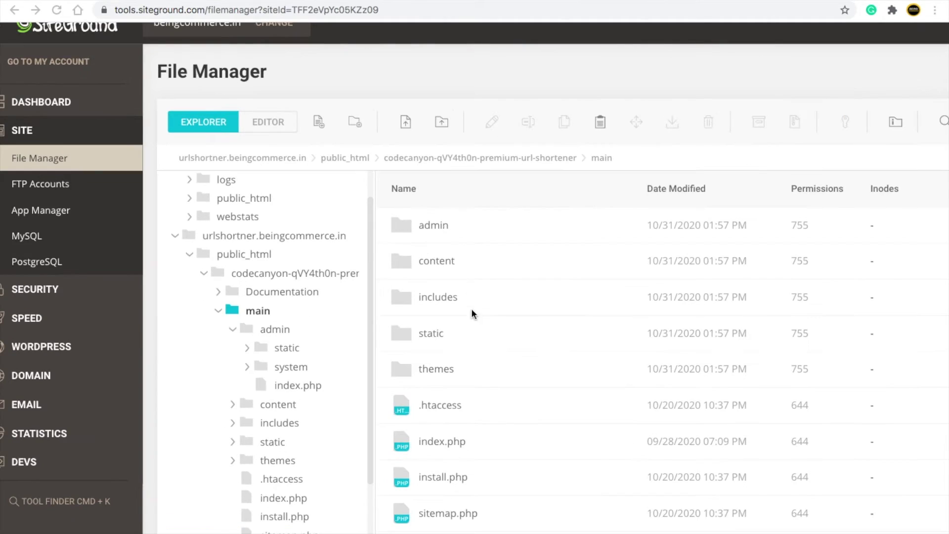
Copy the ten items in main (admin, content, includes, themes, install.php, etc.) into public_html
scroll(541, 312, down, 2)
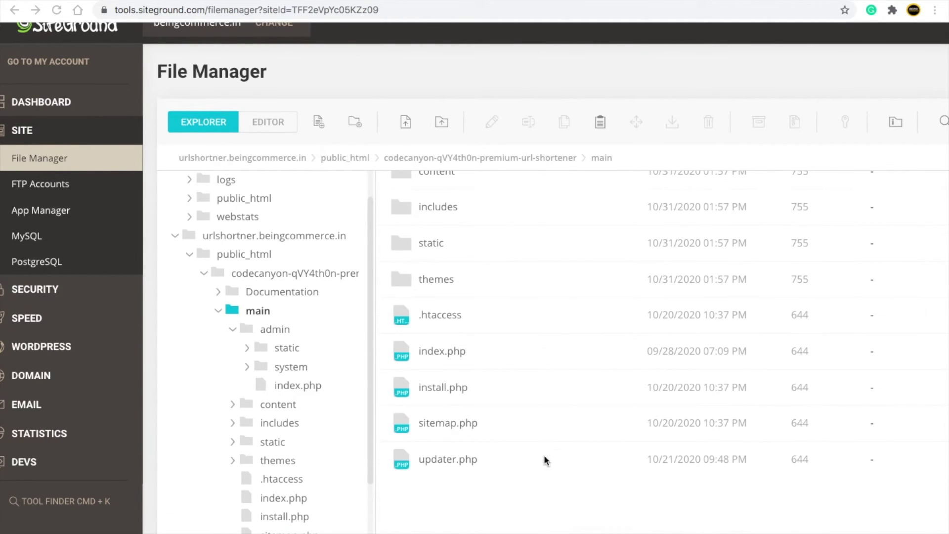
scroll(544, 474, up, 2)
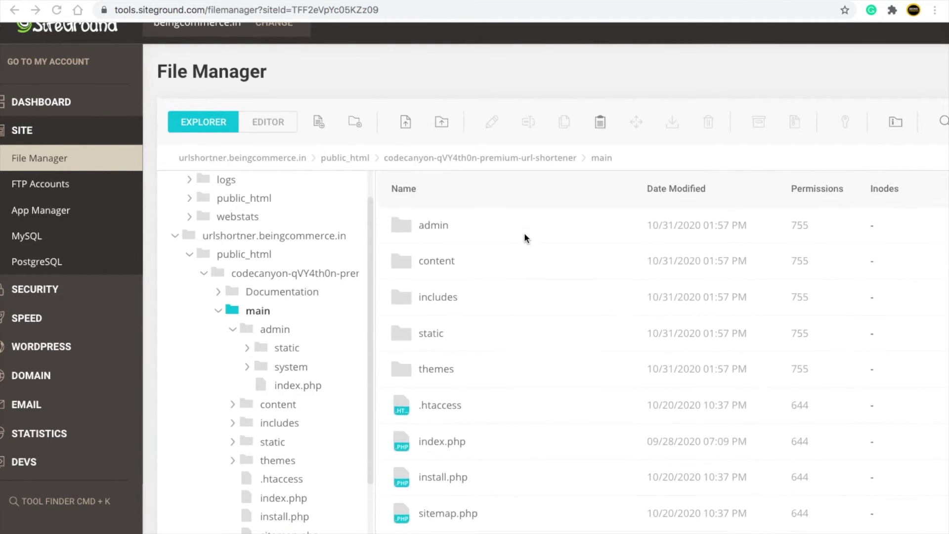
click(474, 226)
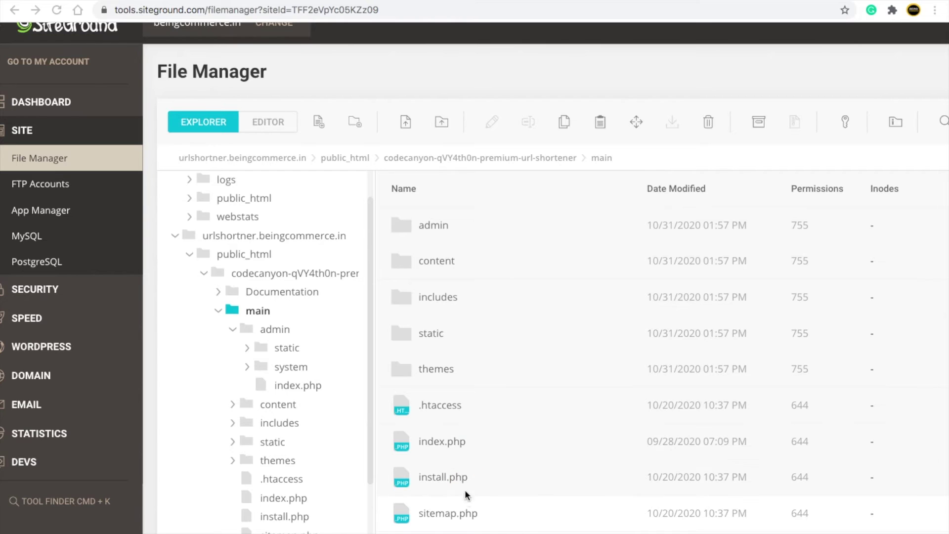
scroll(514, 372, down, 2)
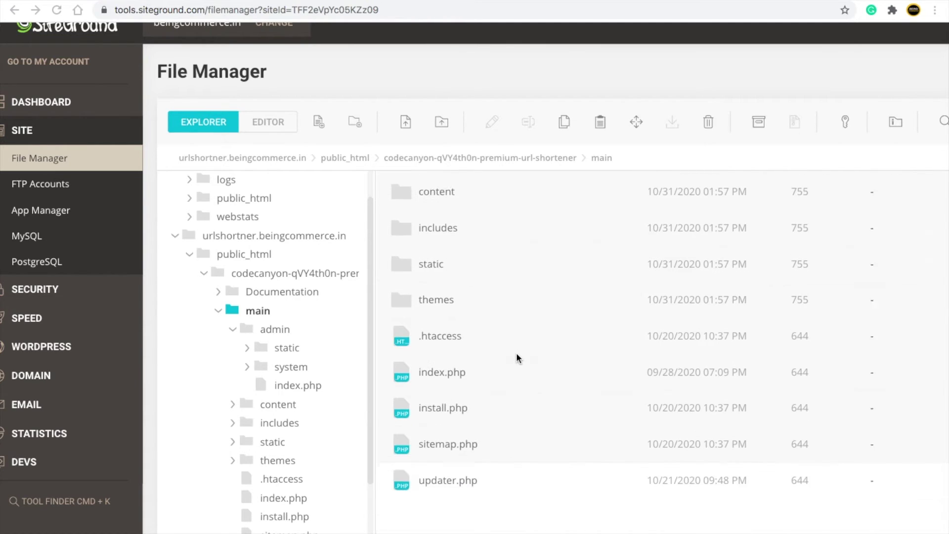
click(565, 123)
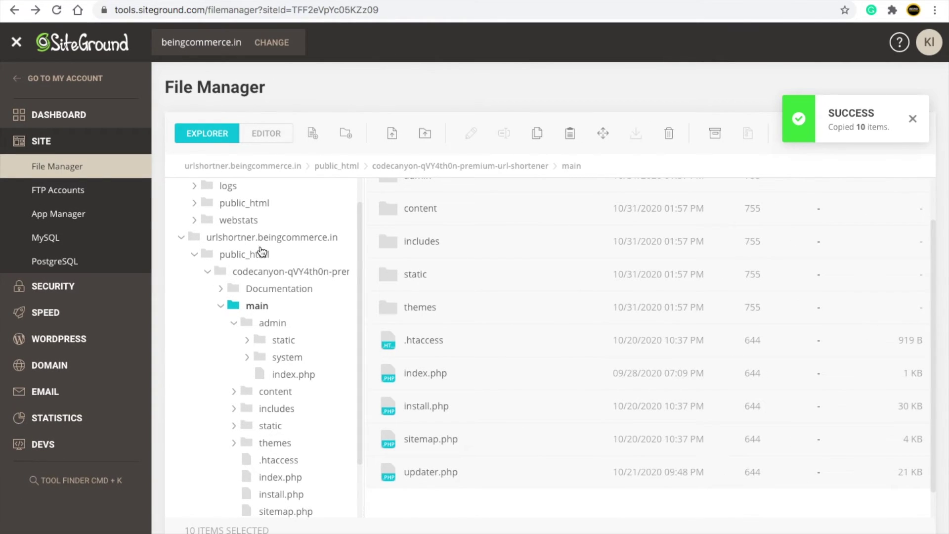
scroll(230, 252, up, 5)
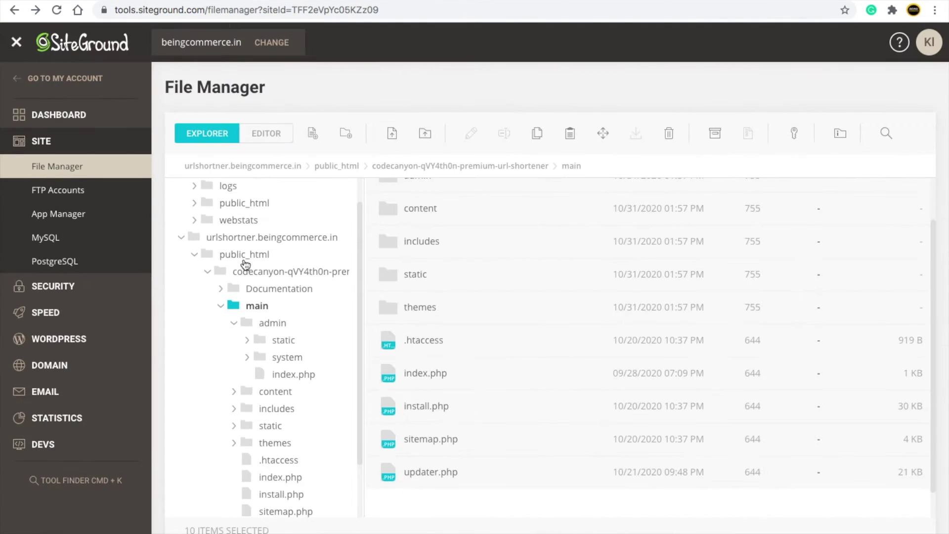
click(253, 253)
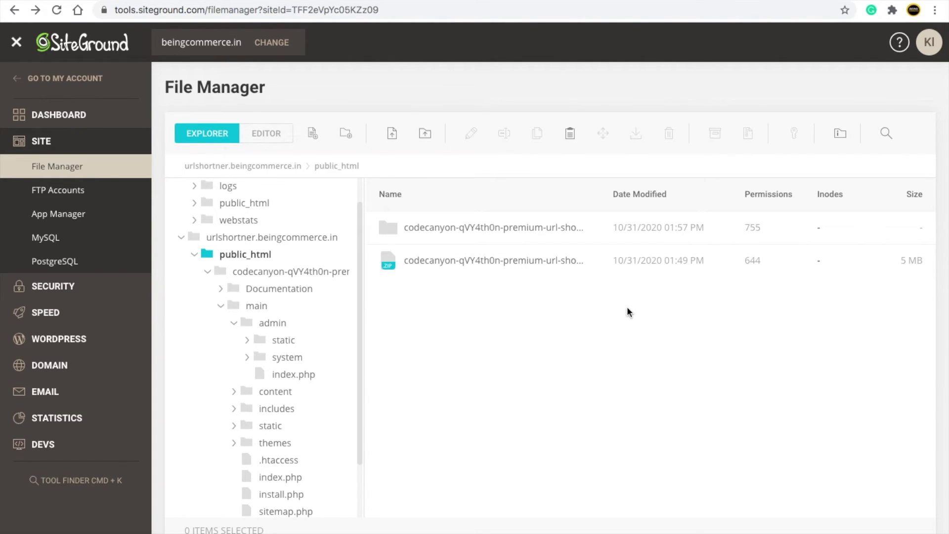
click(569, 138)
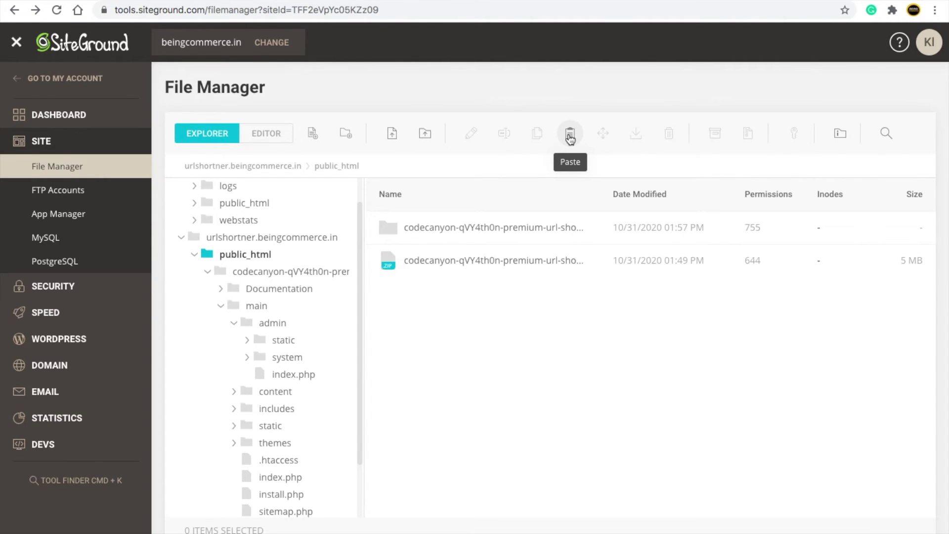
scroll(498, 376, down, 3)
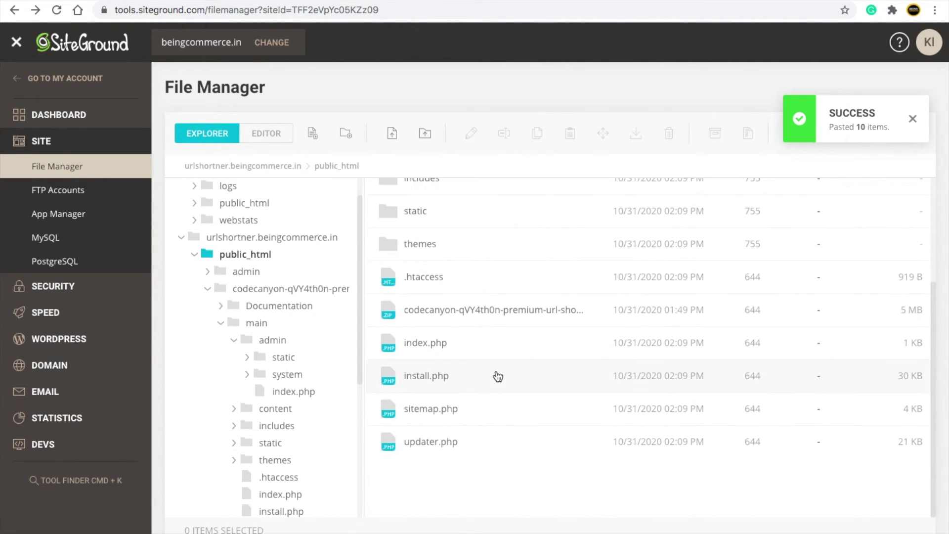
scroll(498, 377, up, 3)
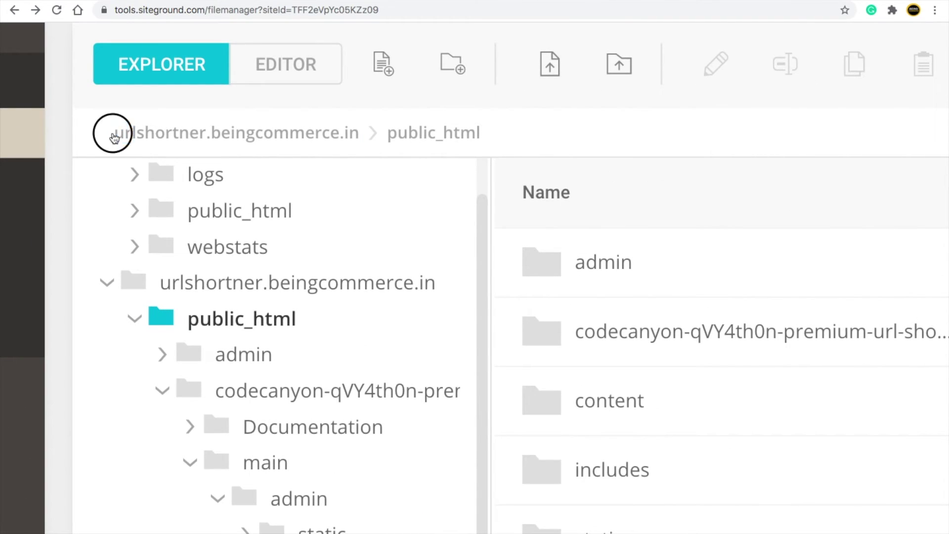
Open urlshortner.beingcommerce.in from the breadcrumb and proceed past the met requirements check
double_click(113, 133)
right_click(127, 133)
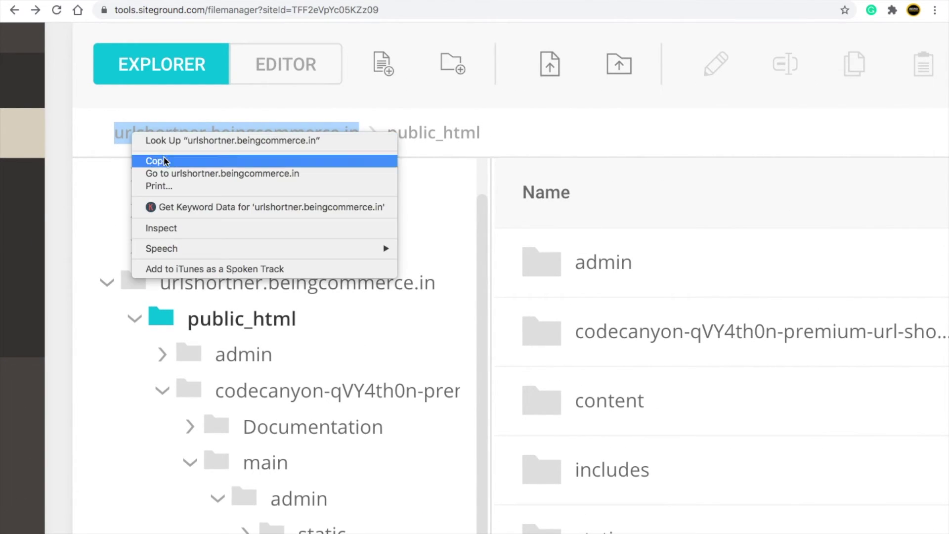
click(197, 172)
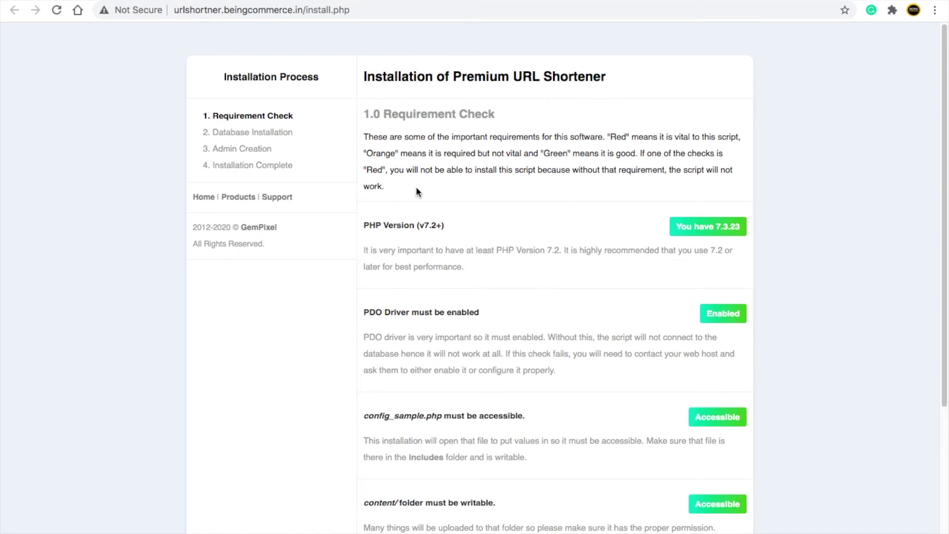
scroll(490, 262, down, 10)
scroll(490, 262, up, 10)
scroll(489, 265, down, 3)
scroll(485, 272, down, 3)
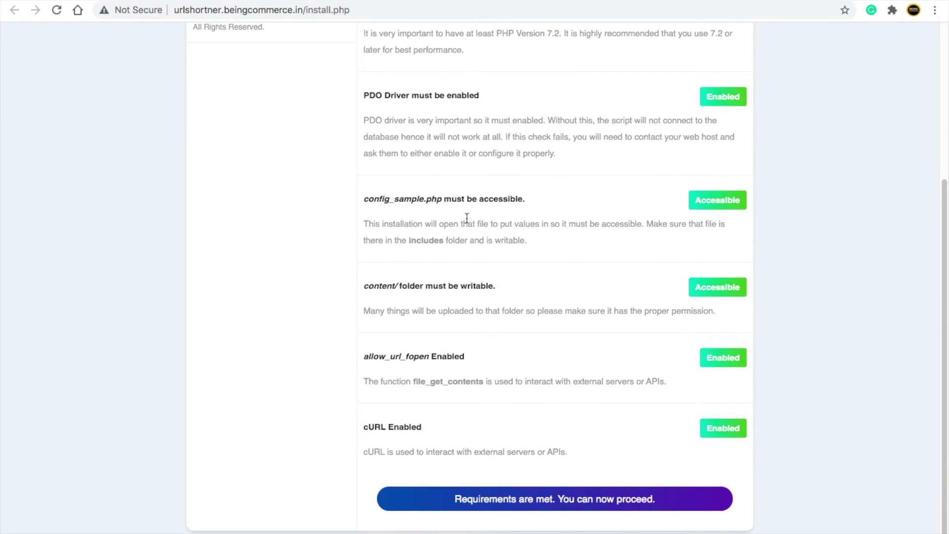
click(556, 501)
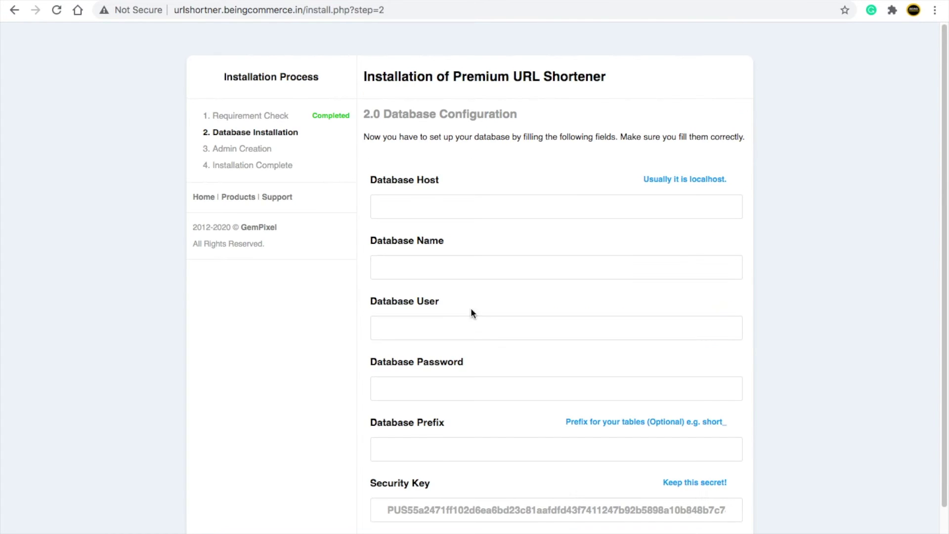
Enter localhost as the database host
scroll(425, 214, down, 1)
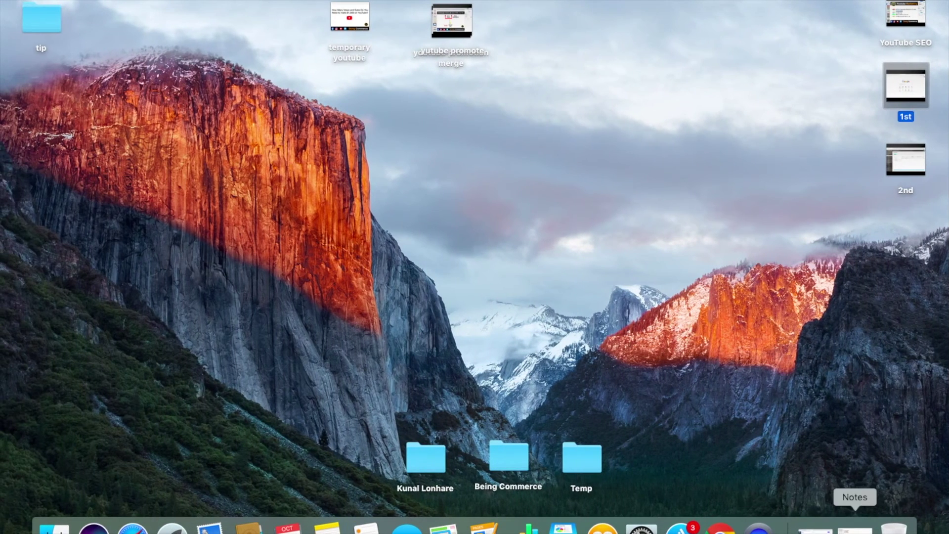
click(849, 526)
key(ctrl+Right)
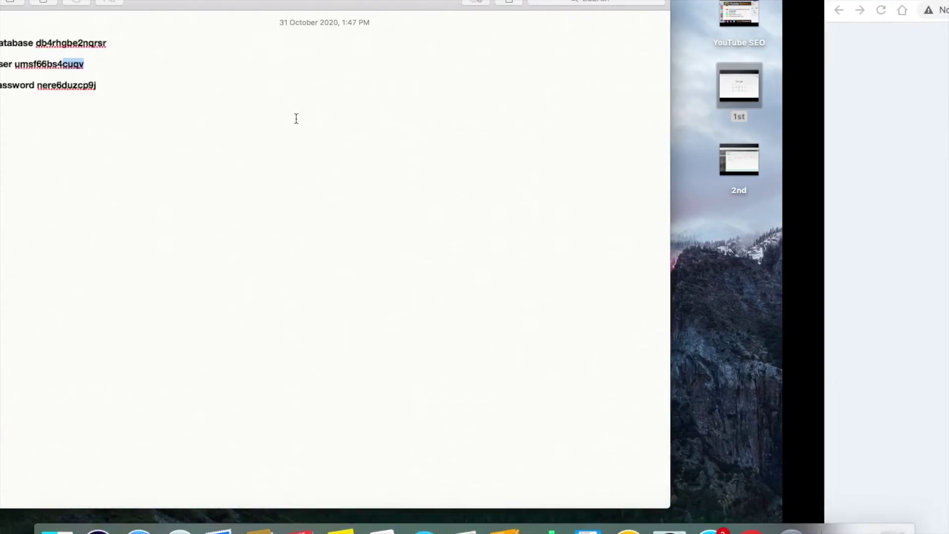
click(460, 168)
text(localhos)
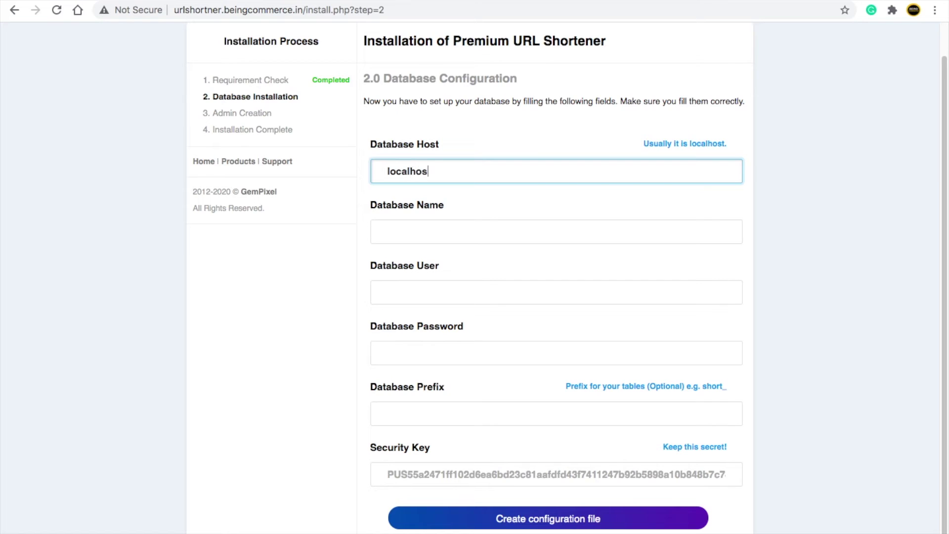
Copy the saved database name from Notes into the Database Name field
click(468, 225)
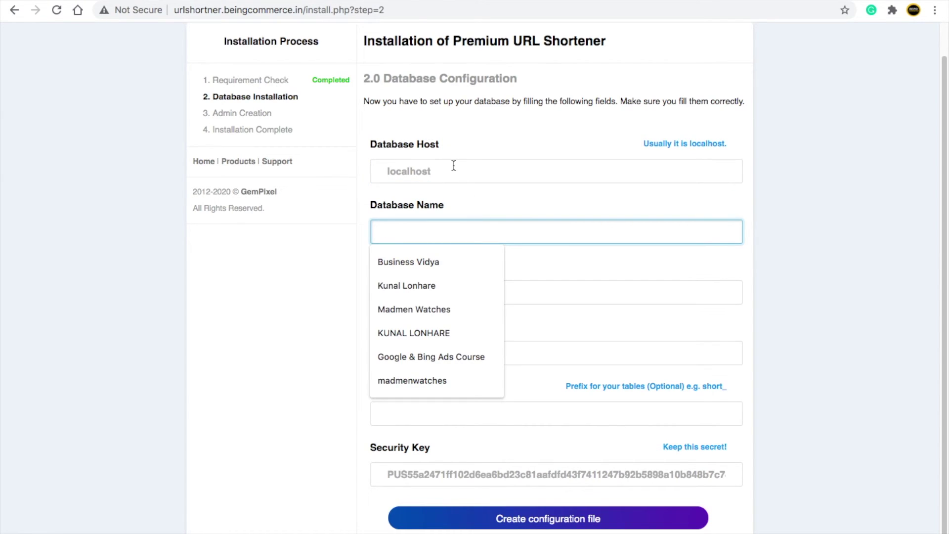
click(449, 172)
click(440, 239)
key(ctrl+Left)
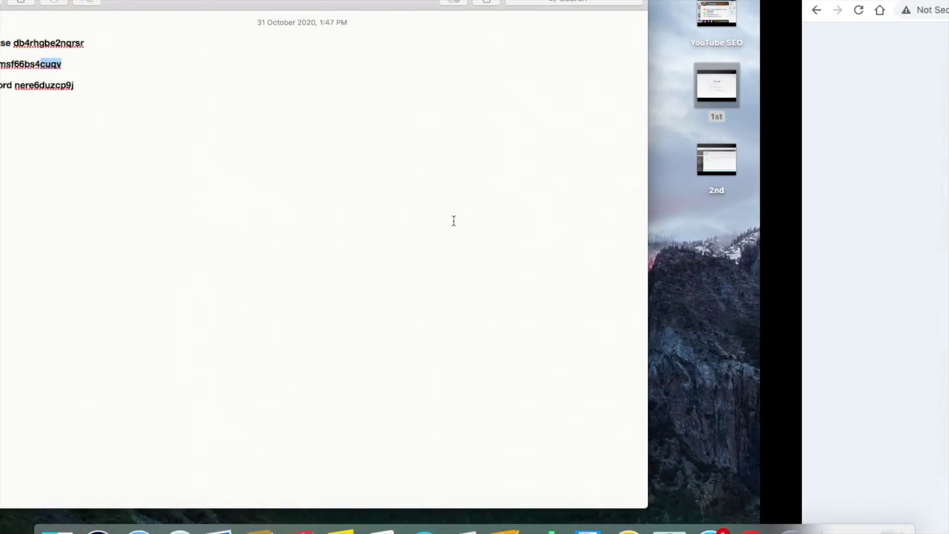
click(286, 43)
drag(276, 42, 204, 40)
right_click(225, 42)
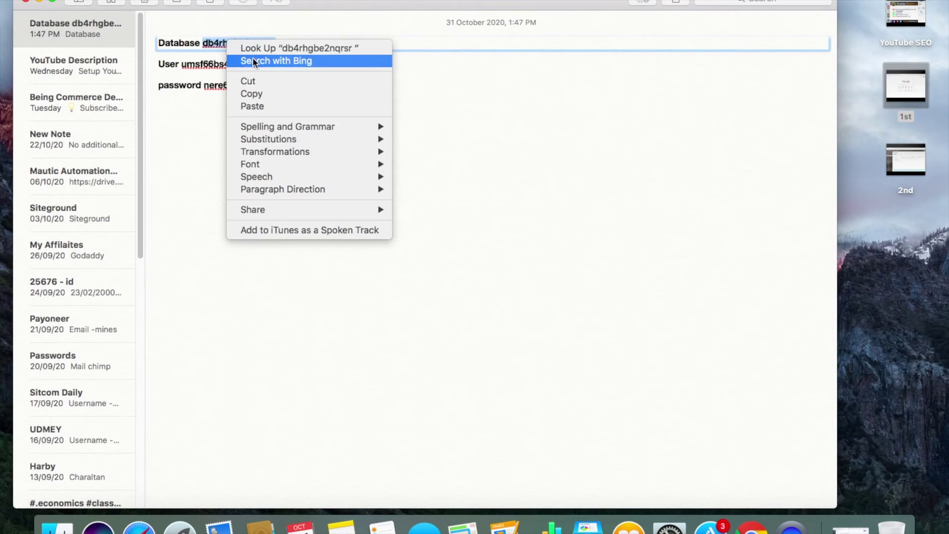
click(271, 91)
key(ctrl+Right)
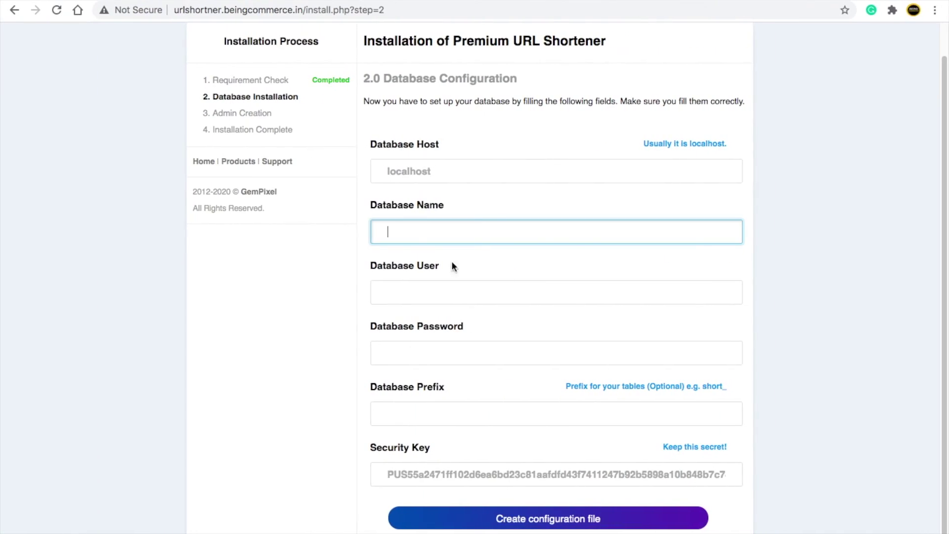
key(super+v)
Copy the saved database user from Notes into the Database User field
key(ctrl+Left)
drag(250, 64, 184, 64)
right_click(206, 64)
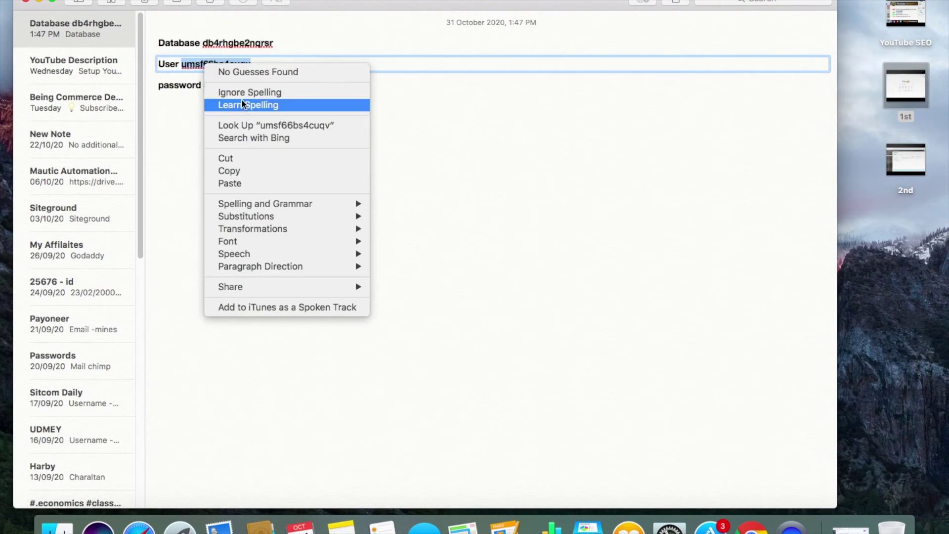
click(256, 171)
key(ctrl+Right)
click(396, 293)
key(super+v)
Paste the saved database password and create the configuration file
key(ctrl+Left)
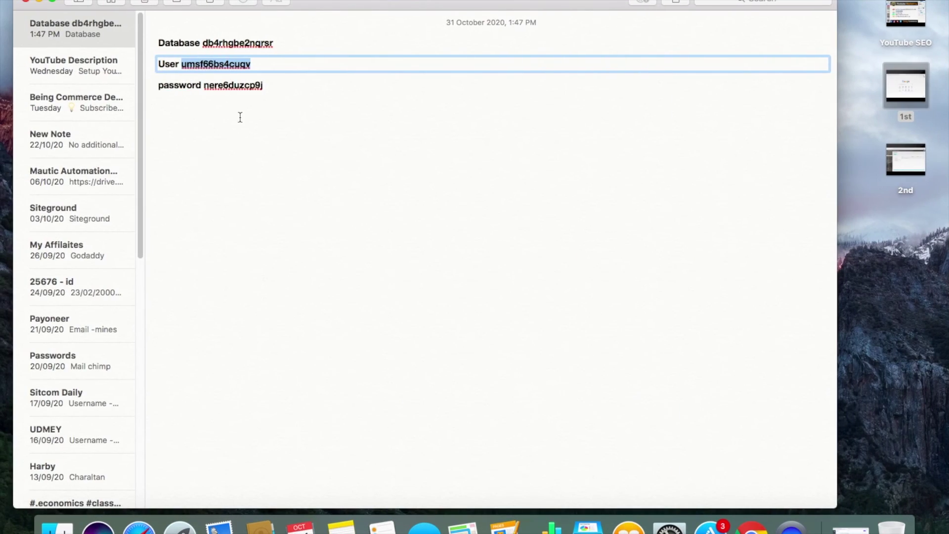
drag(267, 85, 203, 85)
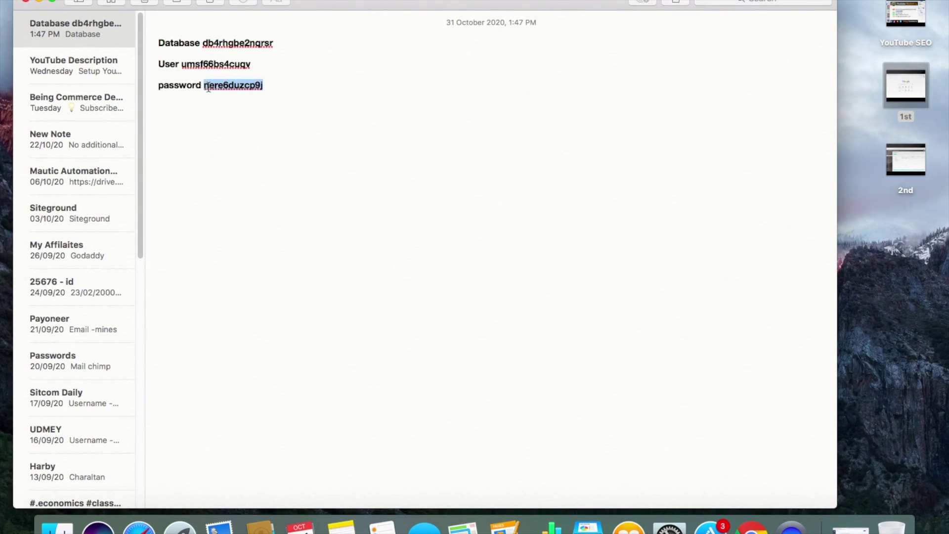
right_click(208, 85)
click(233, 191)
key(ctrl+Right)
click(393, 355)
key(super+v)
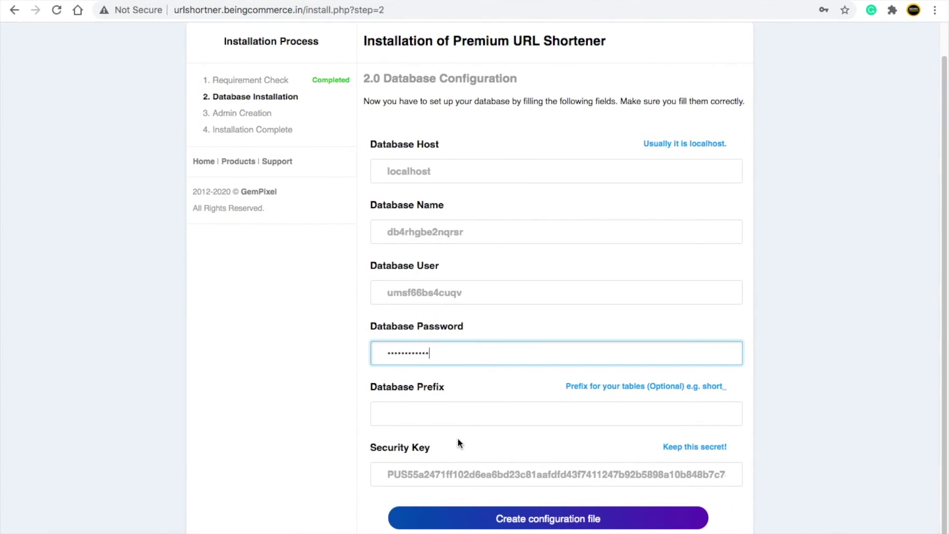
click(535, 523)
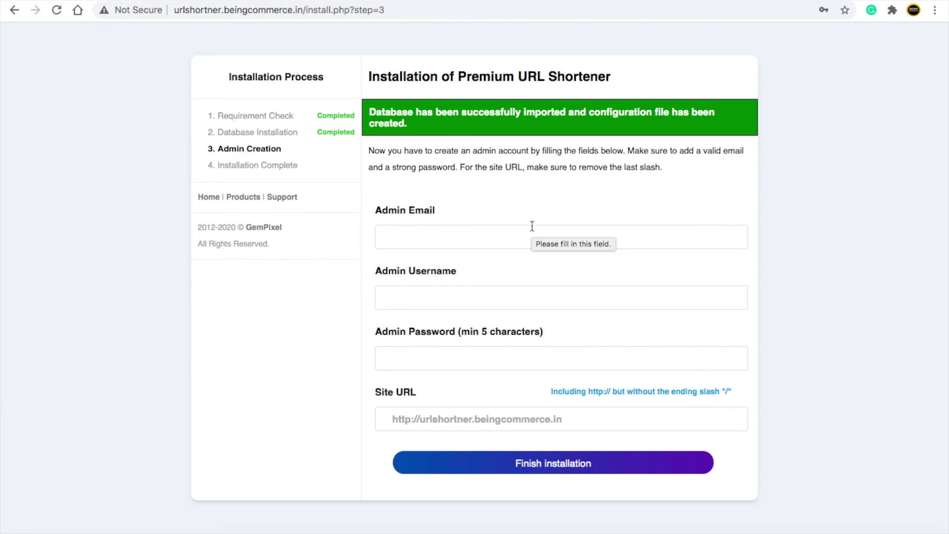
Fill Admin Email with the saved address and enter the admin username
click(491, 234)
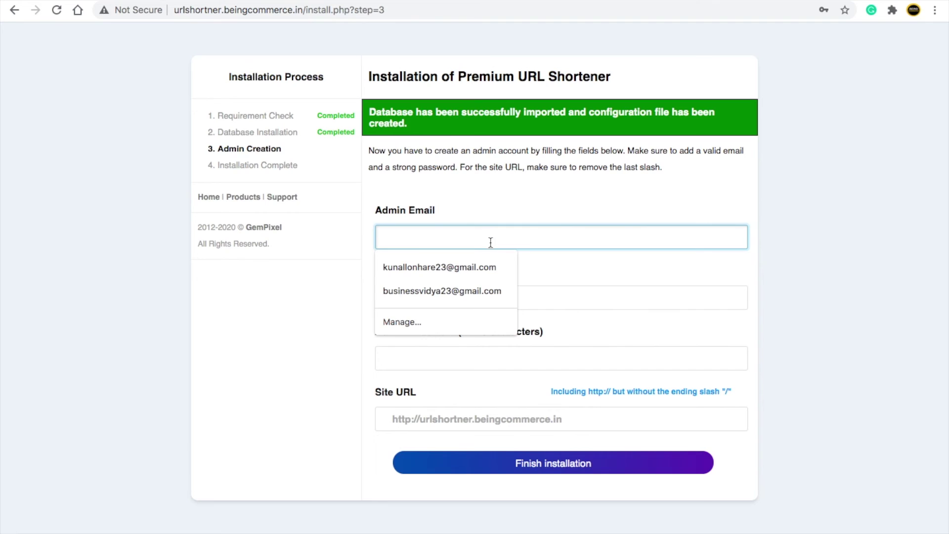
click(491, 263)
click(473, 299)
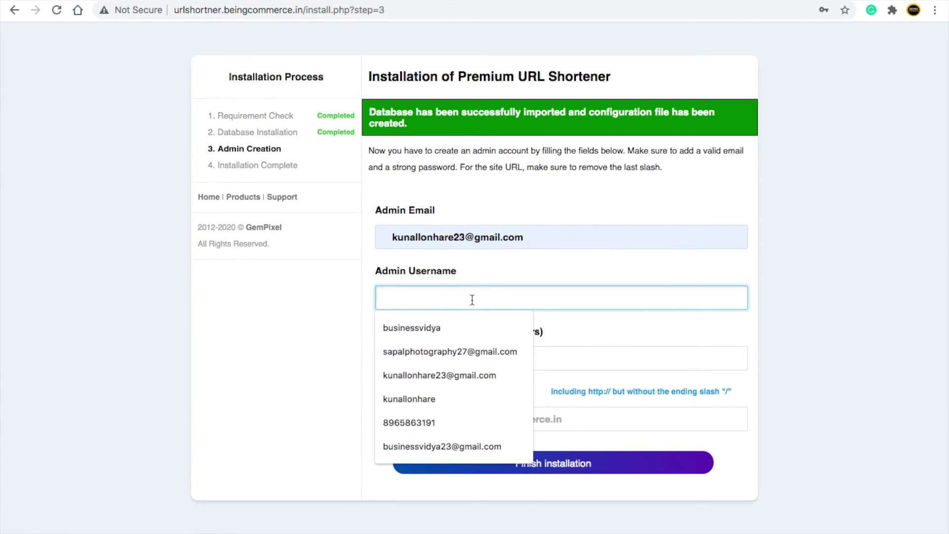
text(be)
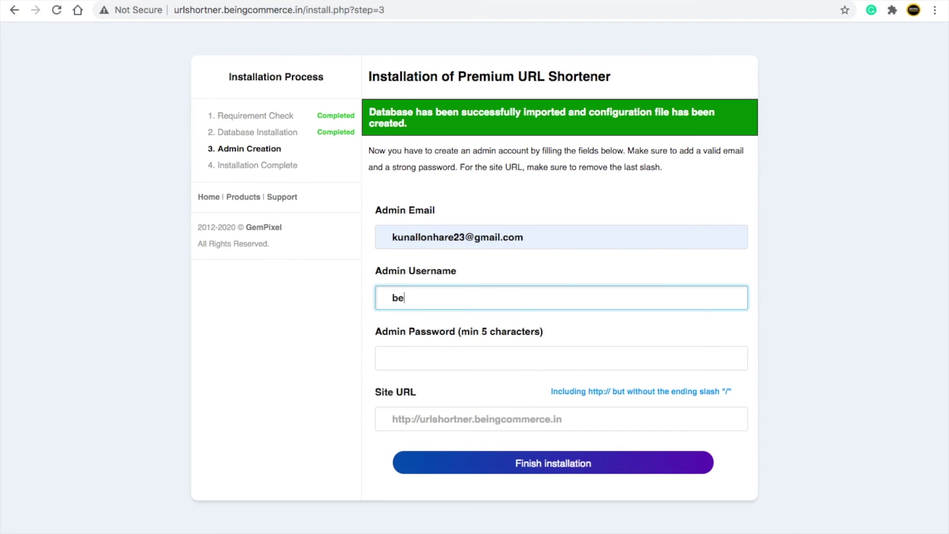
text(ingcommerce)
key(ctrl+a)
text(kunal)
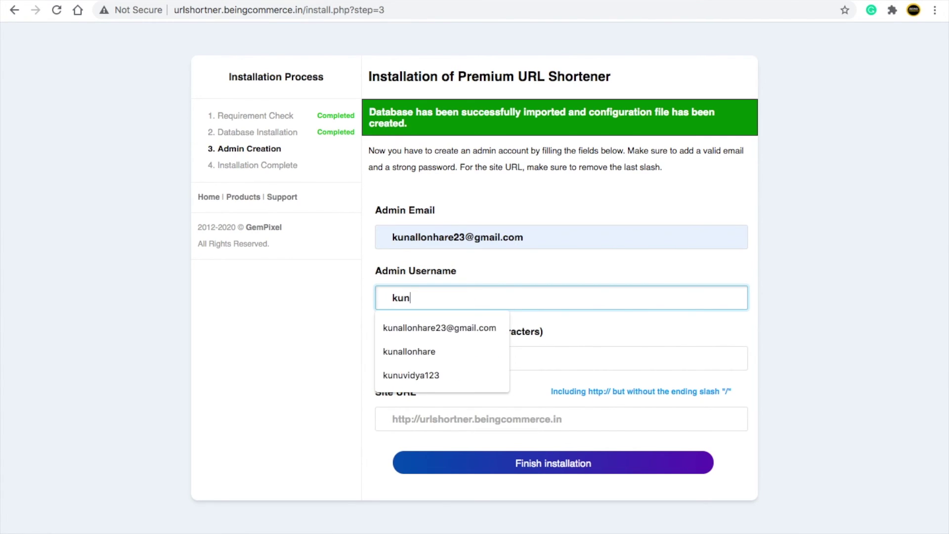
Set the admin password and finish the installation
click(443, 362)
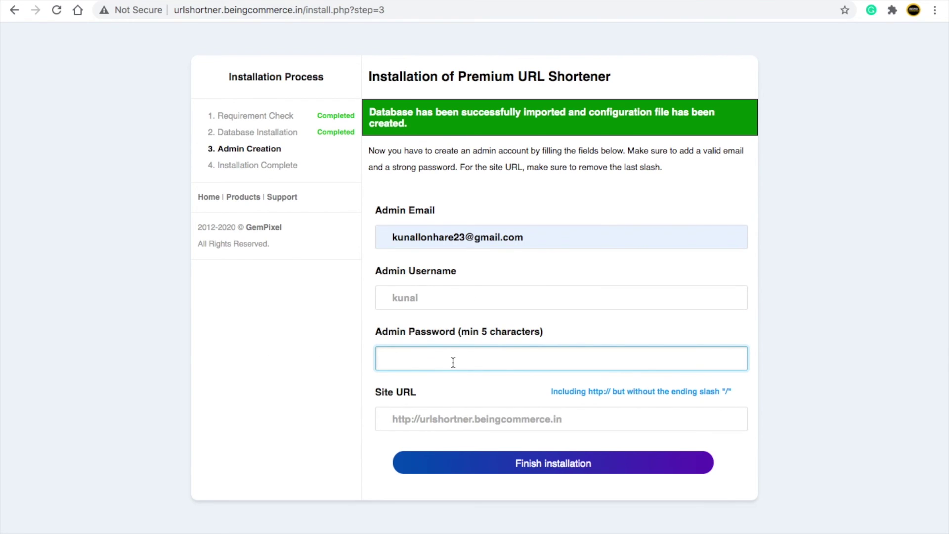
text(***)
click(562, 464)
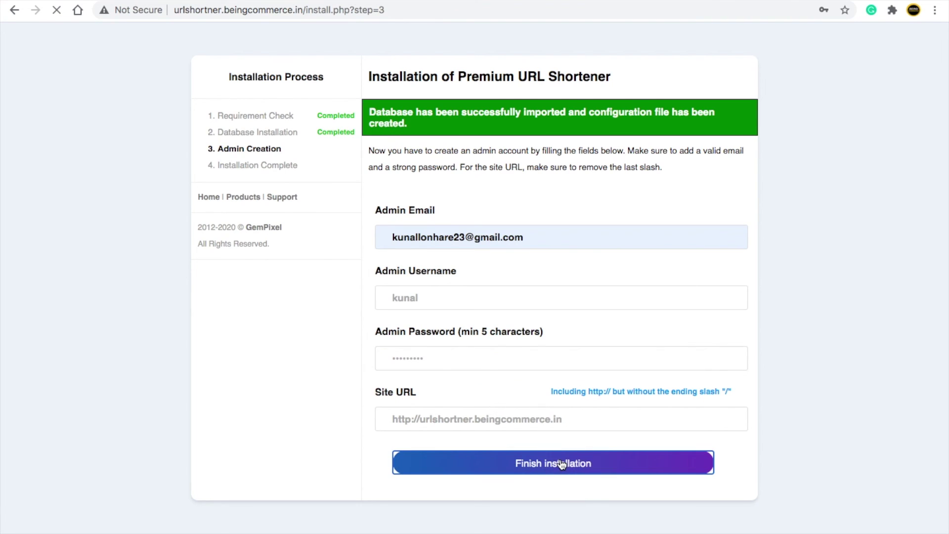
drag(609, 268, 418, 268)
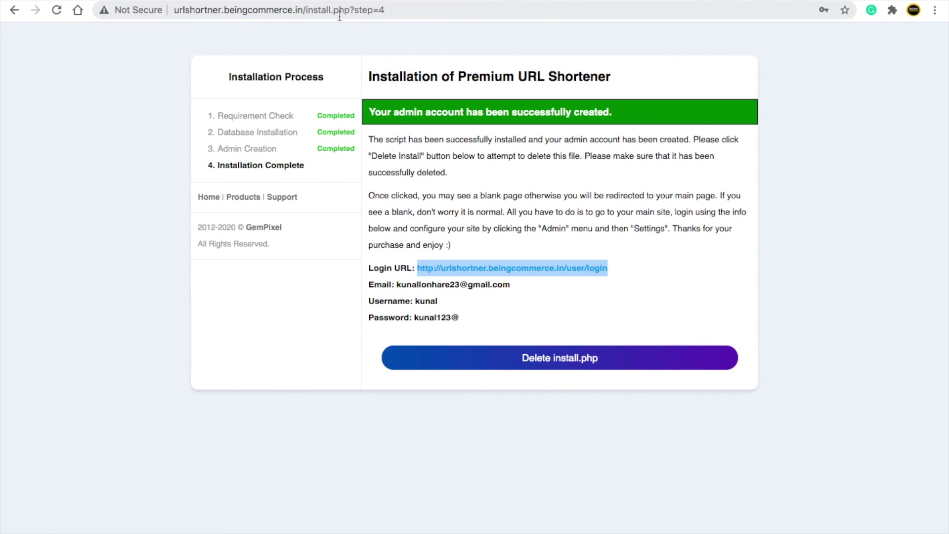
Load the live site urlshortner.beingcommerce.in in a new tab
click(428, 179)
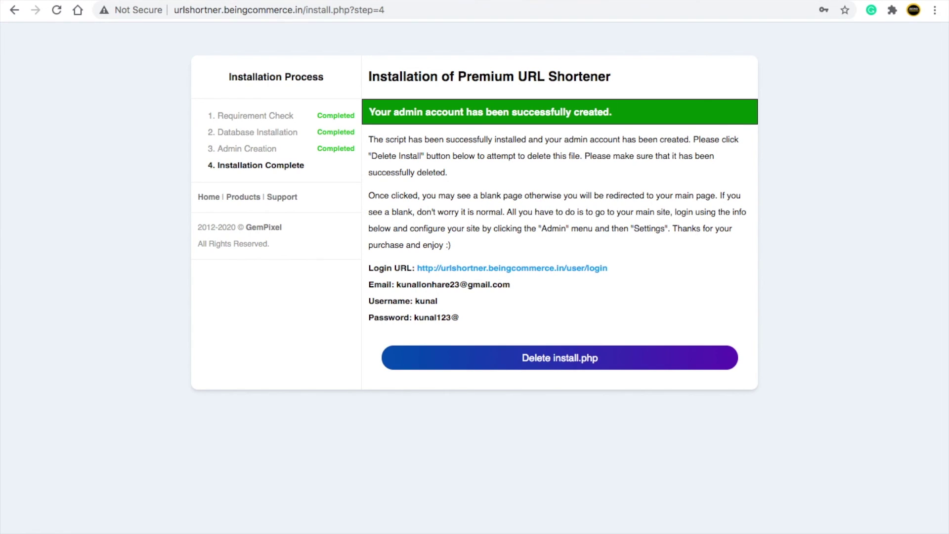
key(ctrl+t)
text(urlshortner.beingcommerce.in)
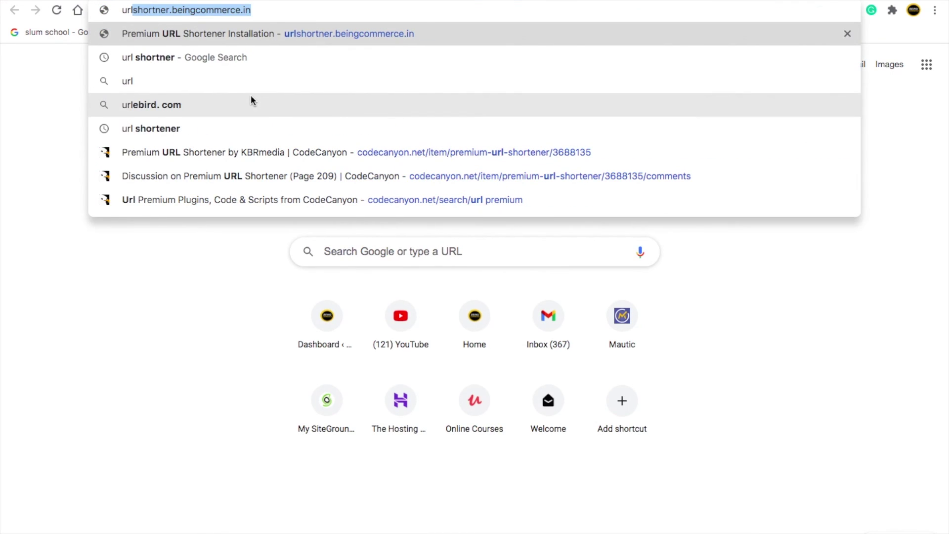
key(Return)
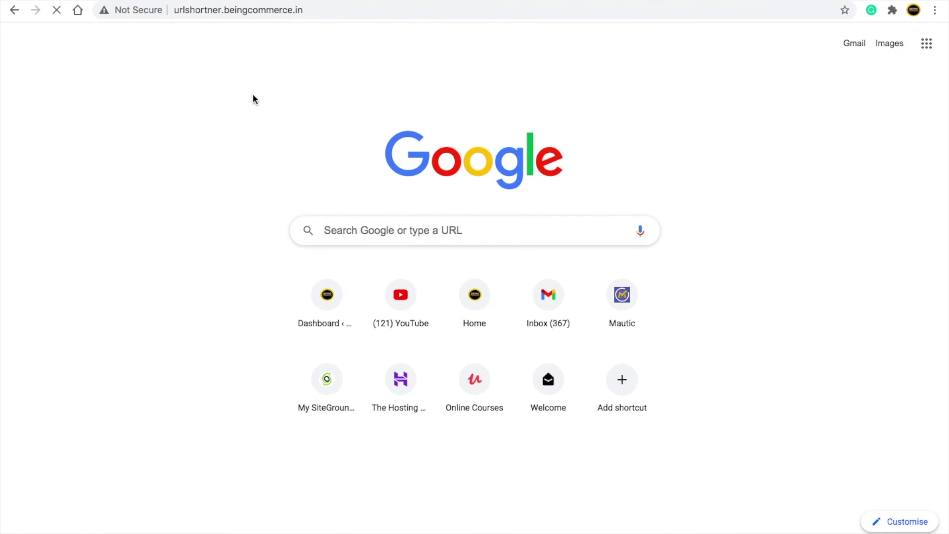
scroll(432, 248, down, 10)
scroll(433, 252, up, 10)
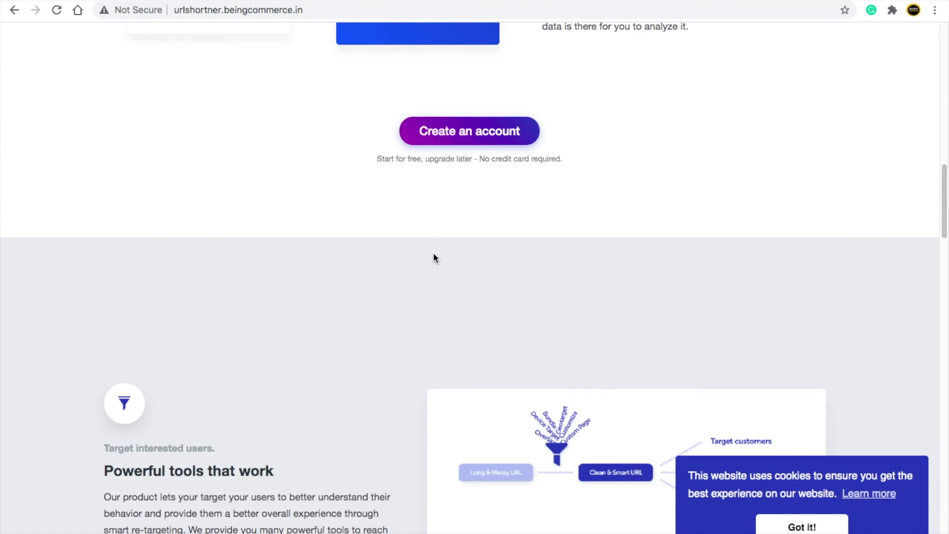
Go to the site's user Login page
click(715, 53)
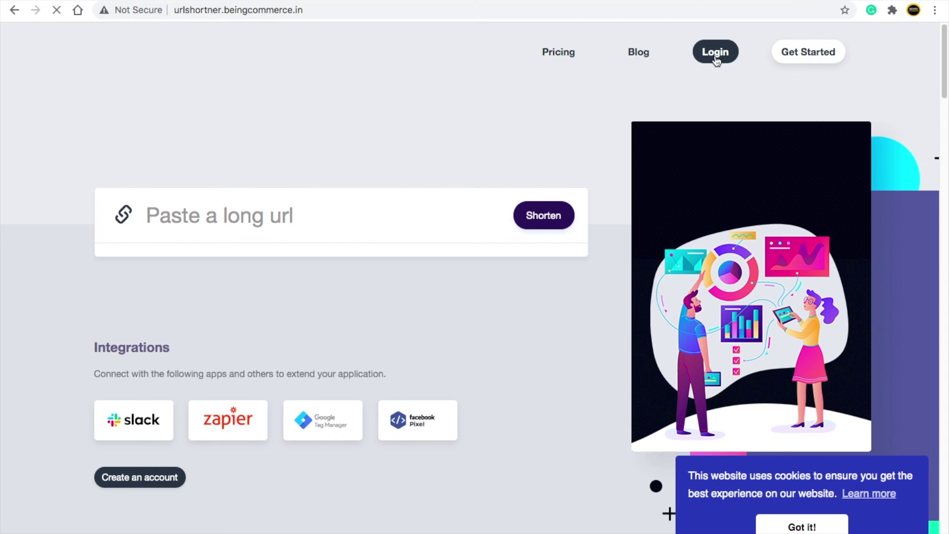
click(399, 137)
click(405, 218)
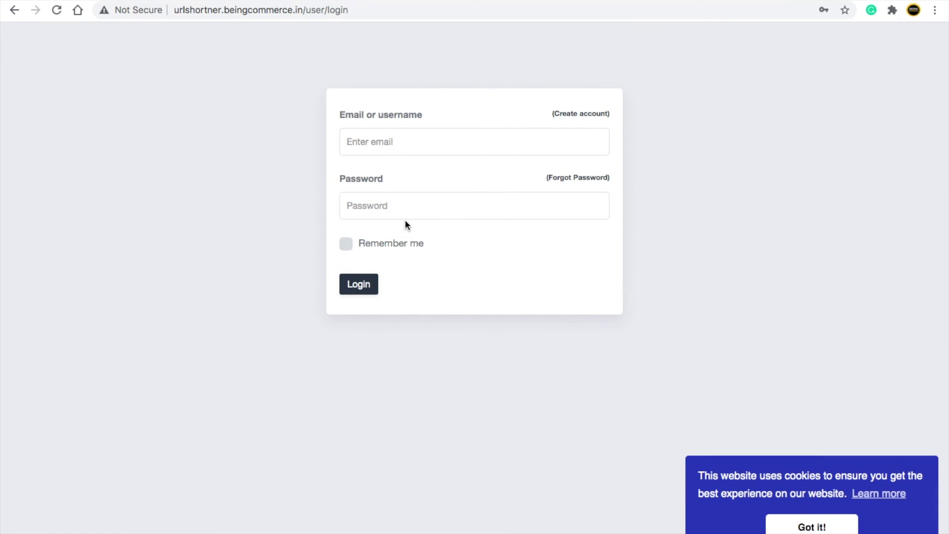
click(239, 203)
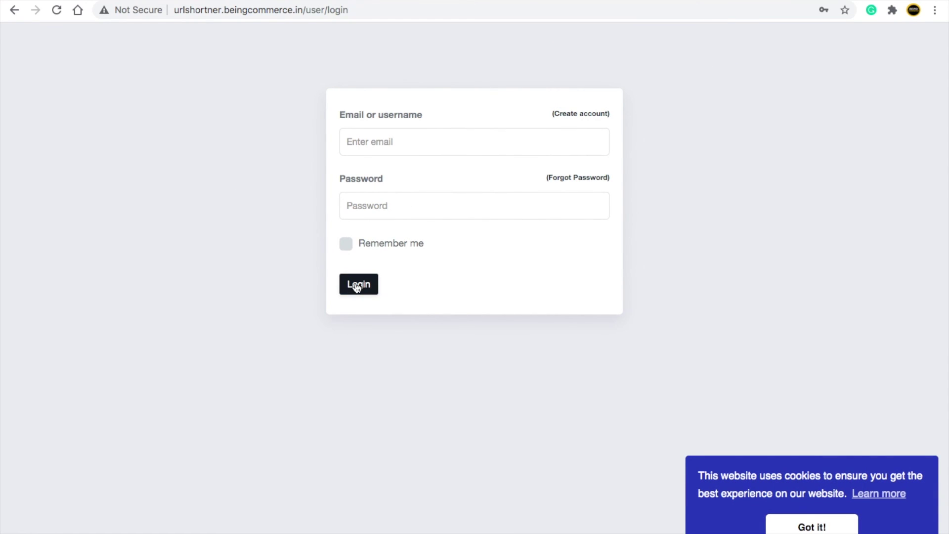